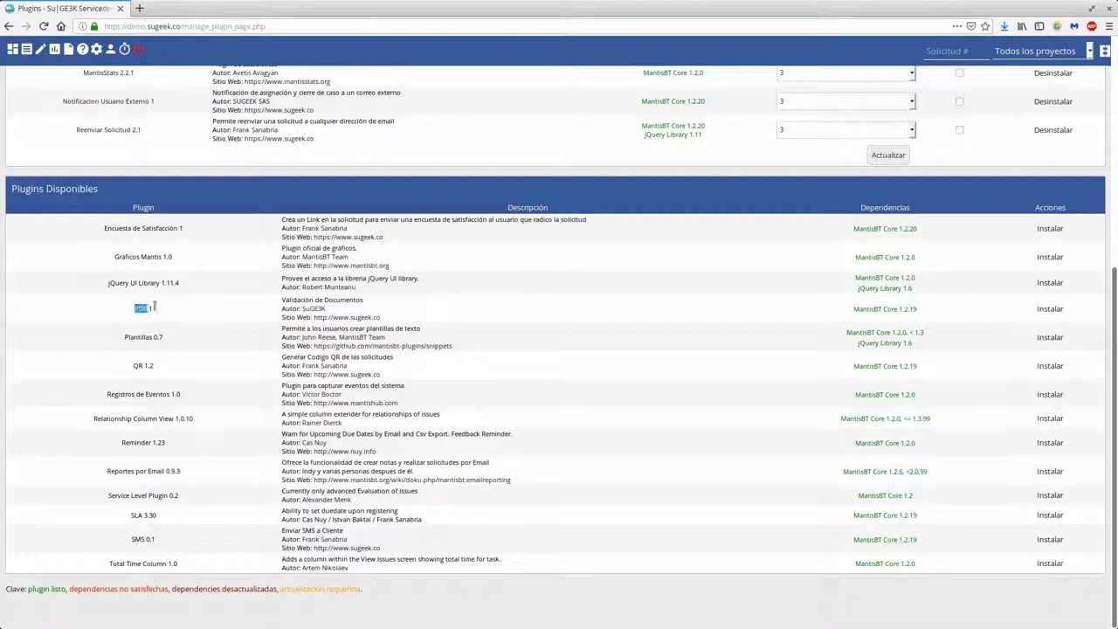
# Install the PDF 1 plugin from the available plugins and open request 1 to review it.
pyautogui.click(462, 318)
pyautogui.click(1047, 310)
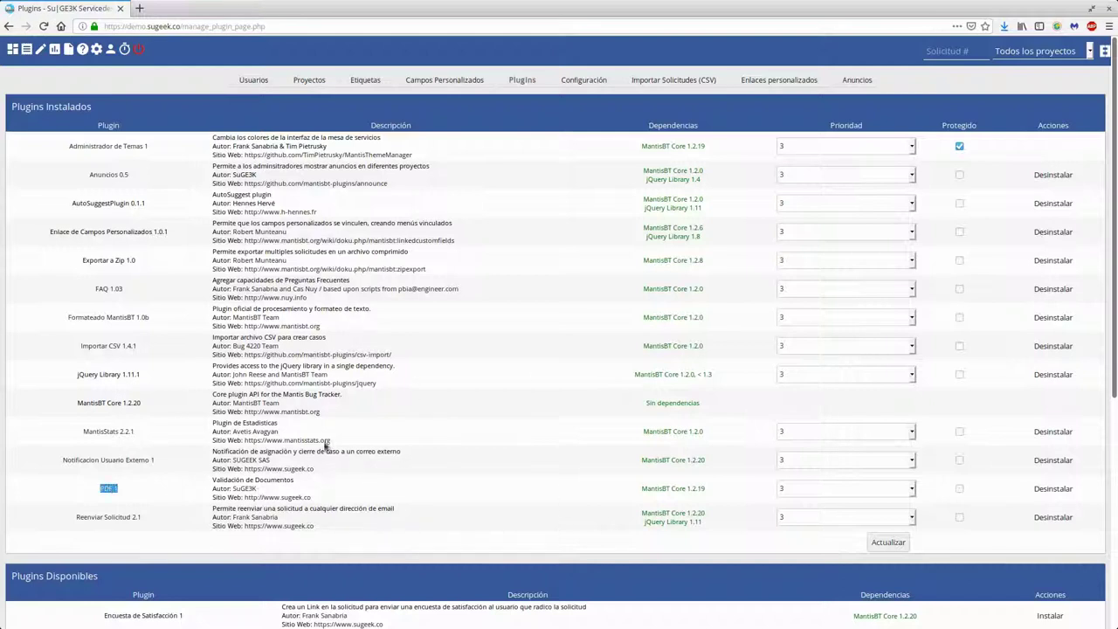
pyautogui.click(25, 51)
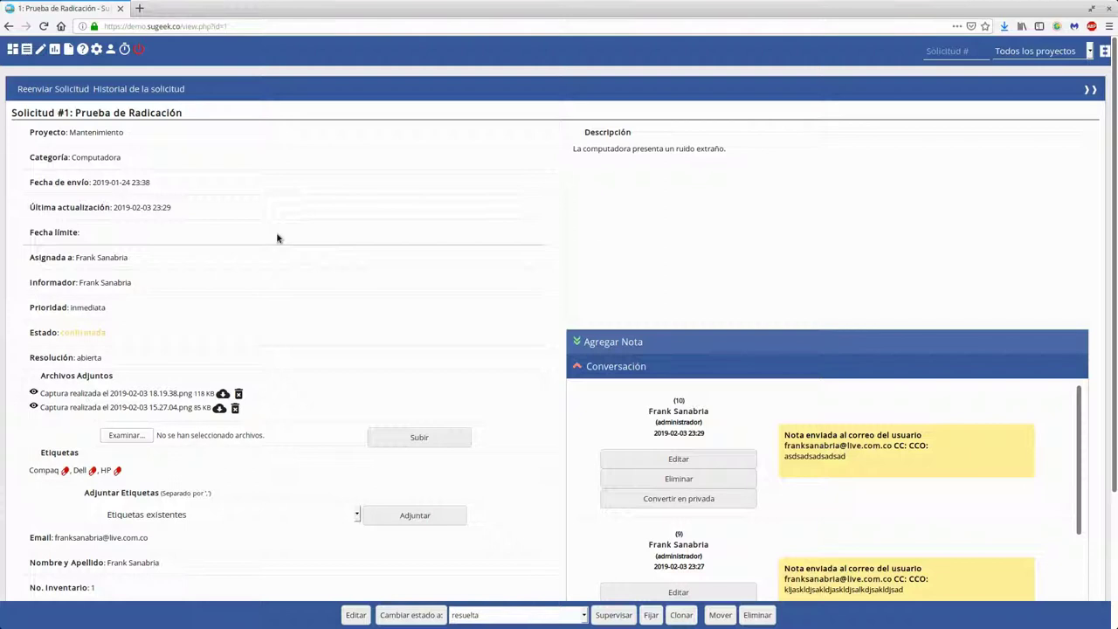
# Uninstall the PDF 1 plugin from the installed plugins and confirm its removal.
pyautogui.click(96, 49)
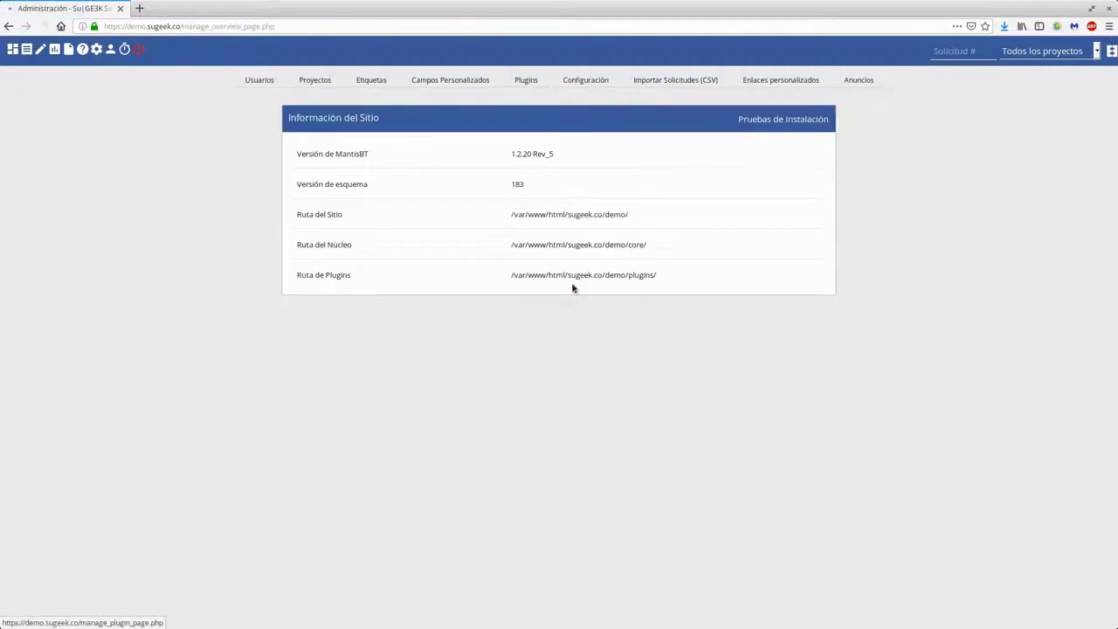
pyautogui.click(522, 81)
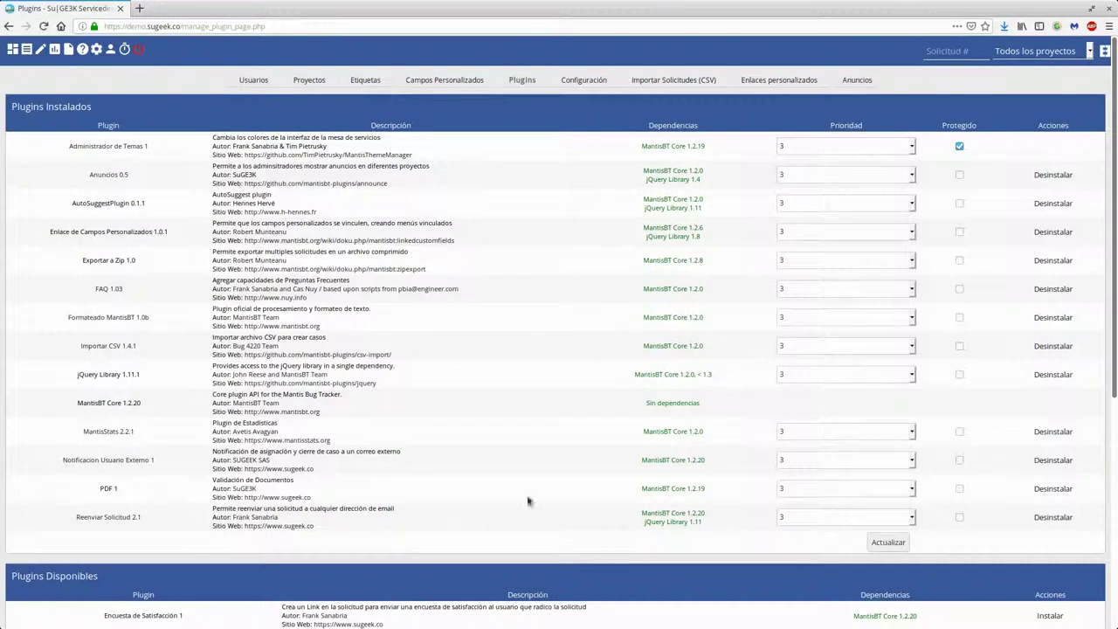
pyautogui.moveTo(75, 490); pyautogui.dragTo(630, 499)
pyautogui.click(1052, 489)
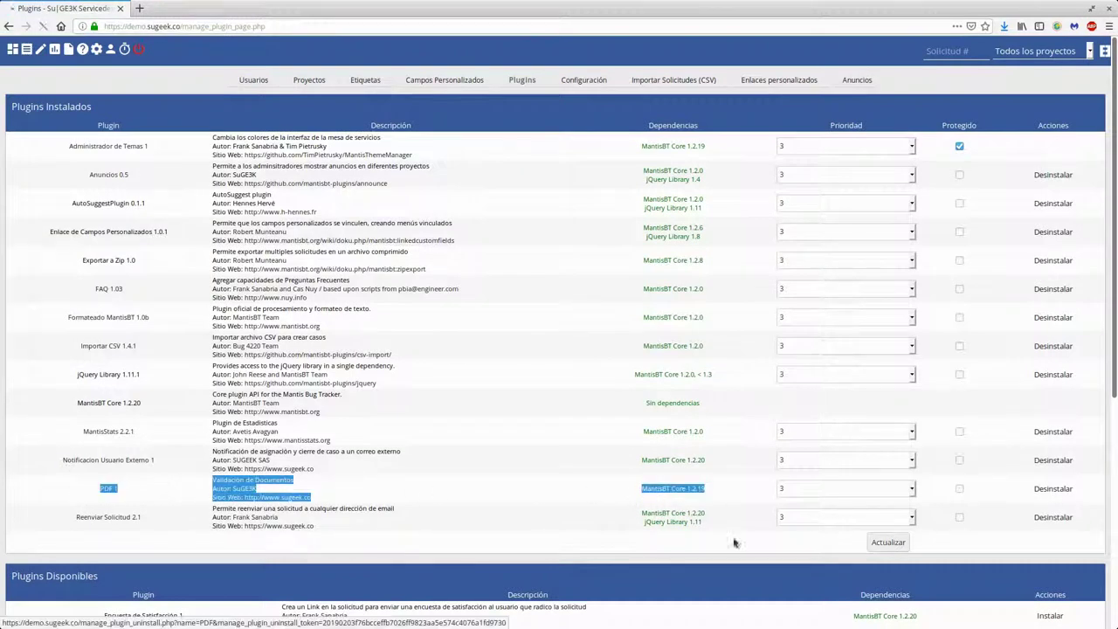
pyautogui.click(530, 112)
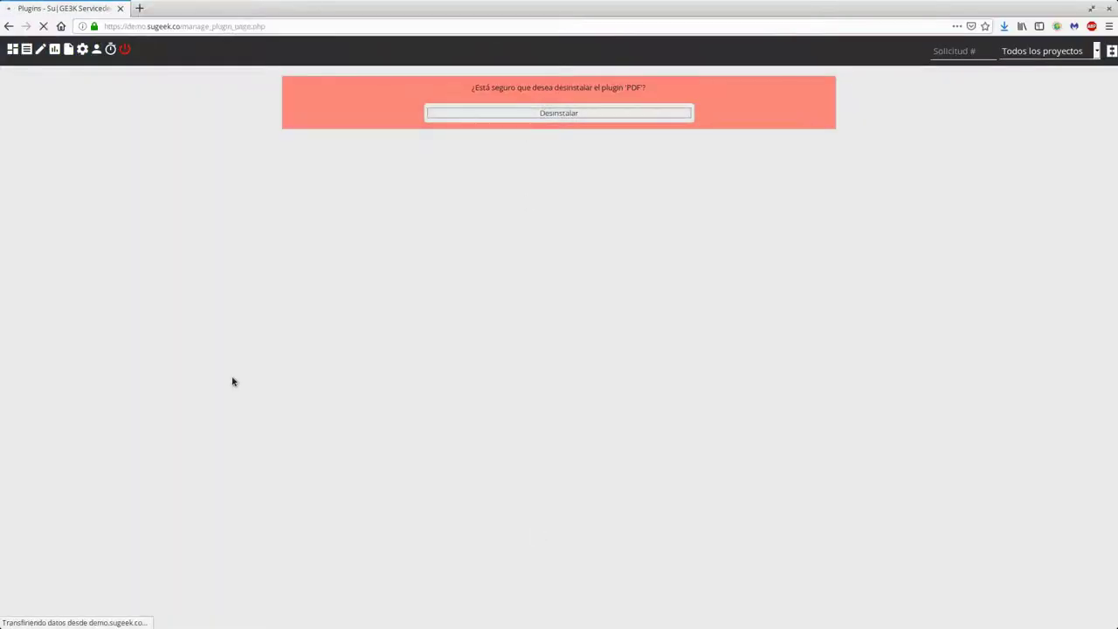
# Install the Plantillas 0.7 plugin from the available plugins.
pyautogui.scroll(-3, 449, 358)
pyautogui.scroll(-2, 449, 354)
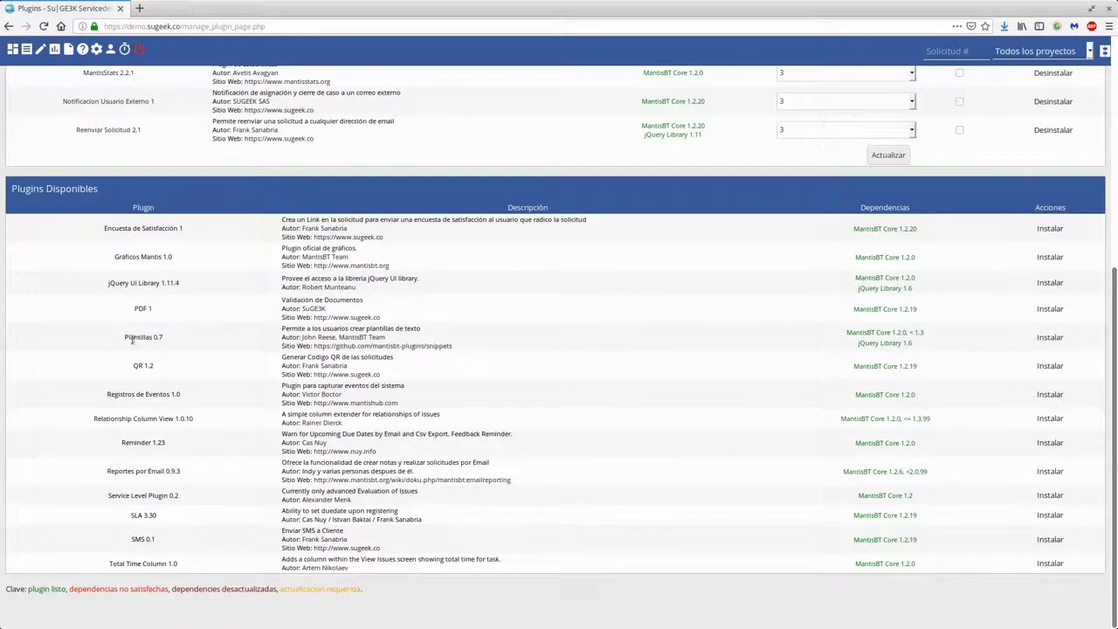
pyautogui.tripleClick(132, 341)
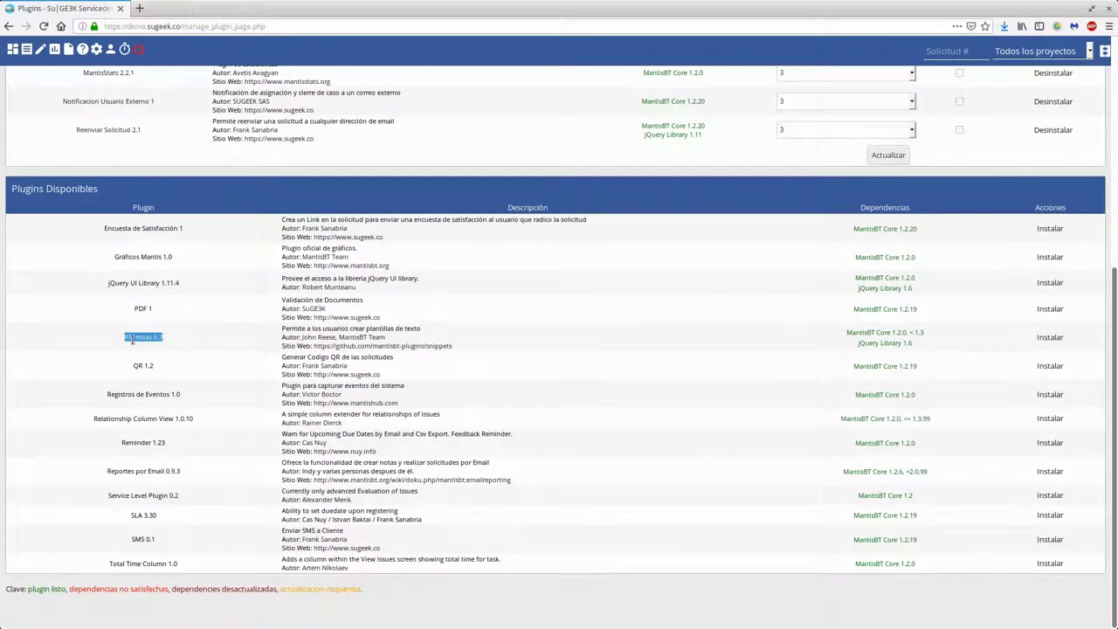
pyautogui.click(1048, 338)
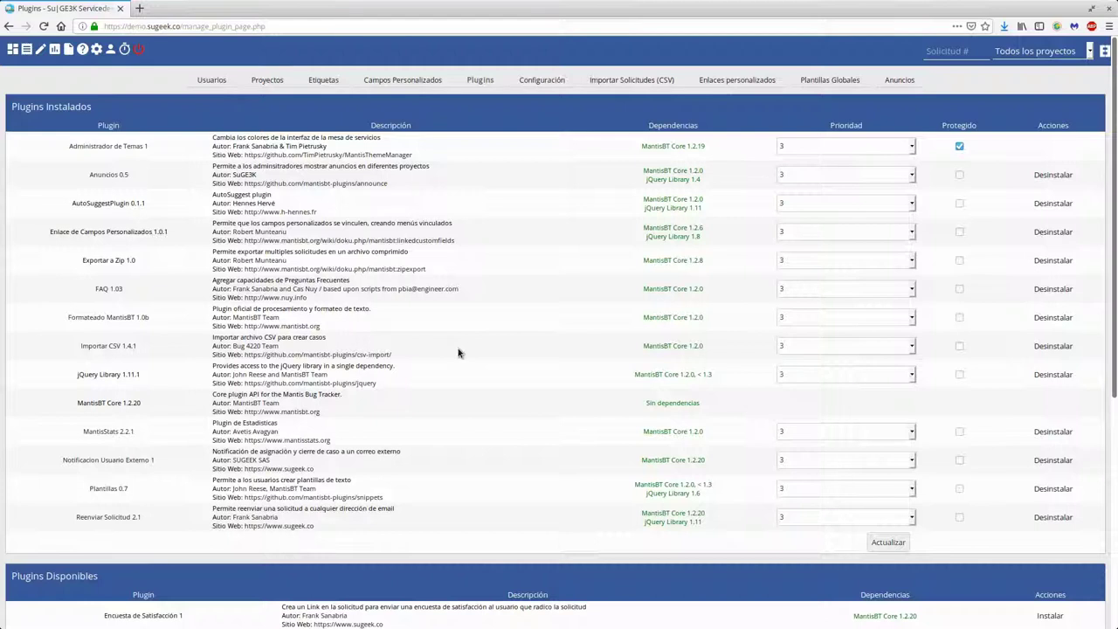
# Create a personal template in the account's Mis Plantillas, named "Soporte 1" with the text "XYZ información".
pyautogui.click(111, 50)
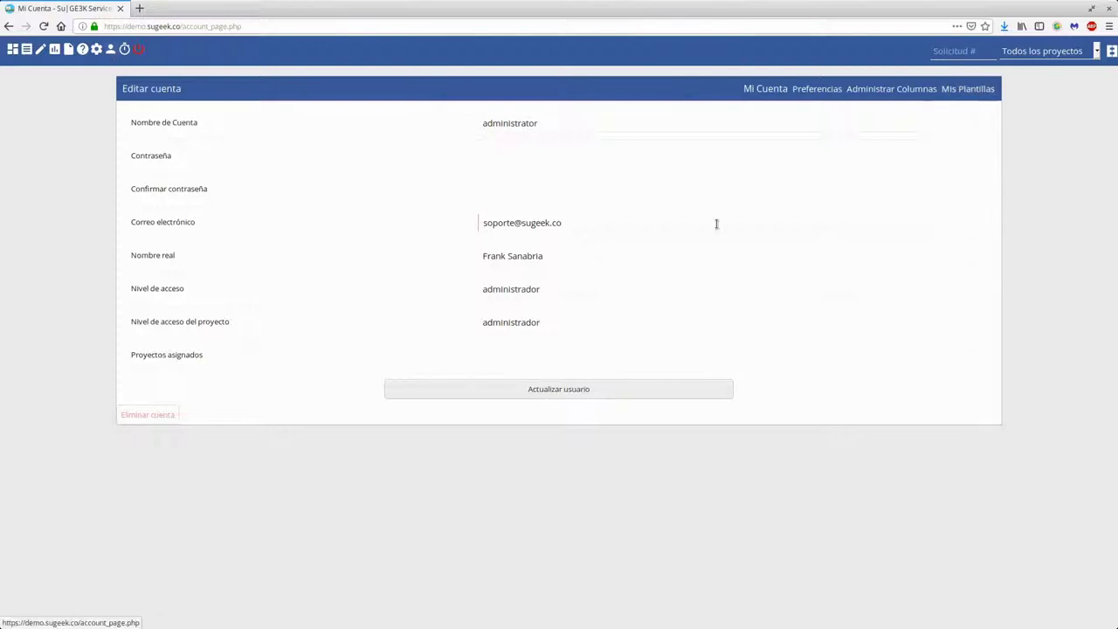
pyautogui.click(964, 91)
pyautogui.click(538, 124)
pyautogui.click(453, 169)
pyautogui.click(546, 130)
pyautogui.write('S')
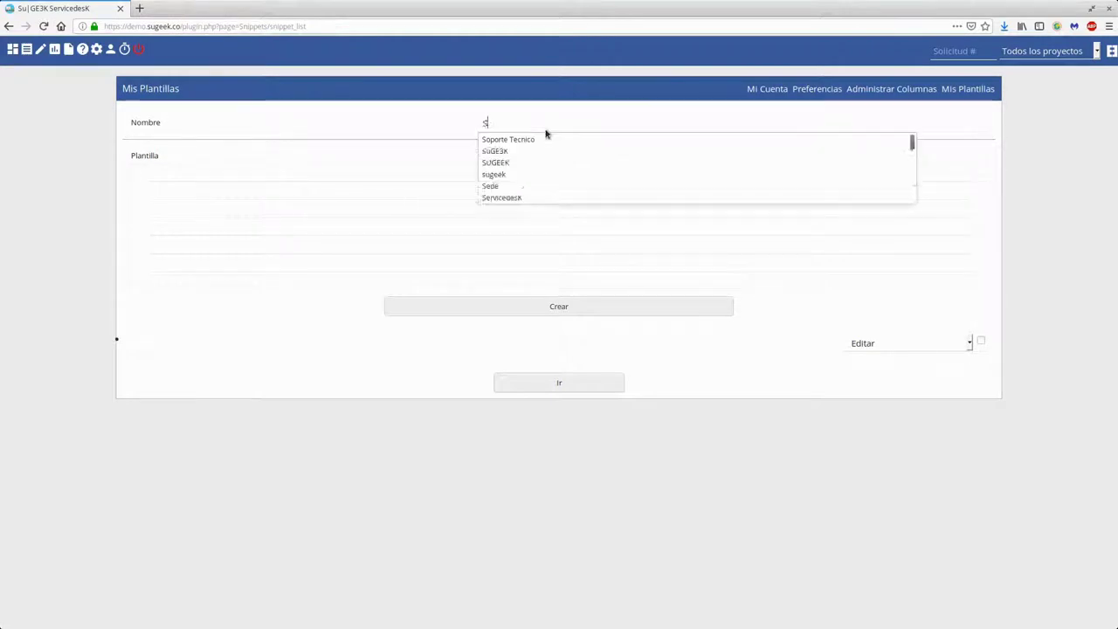
pyautogui.write('oporte 1')
pyautogui.click(490, 176)
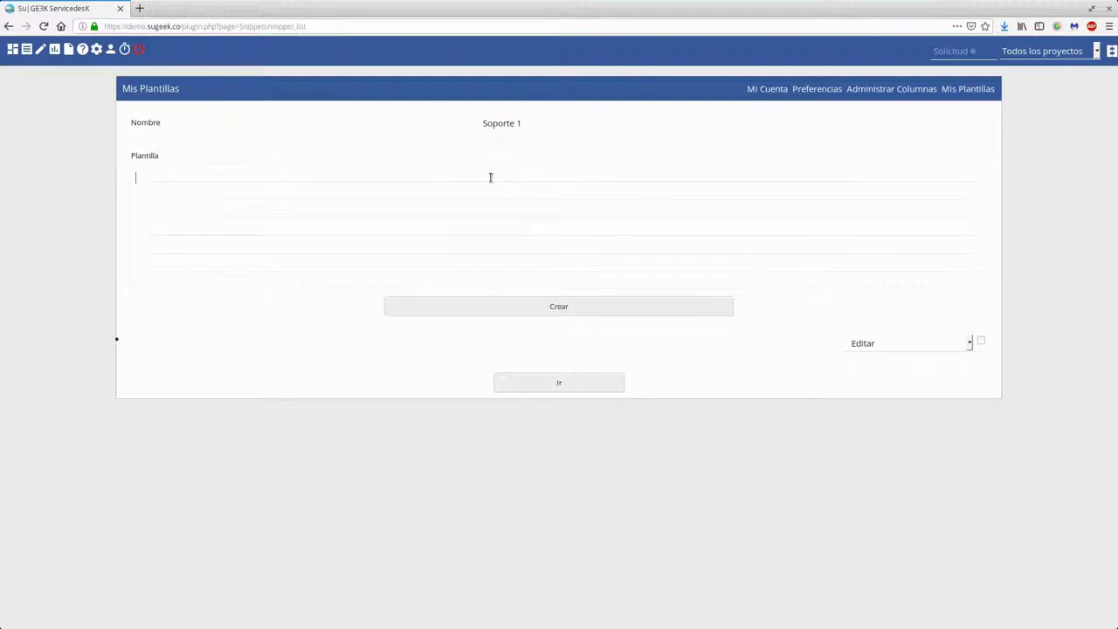
pyautogui.write('XYZ Información')
pyautogui.click(454, 306)
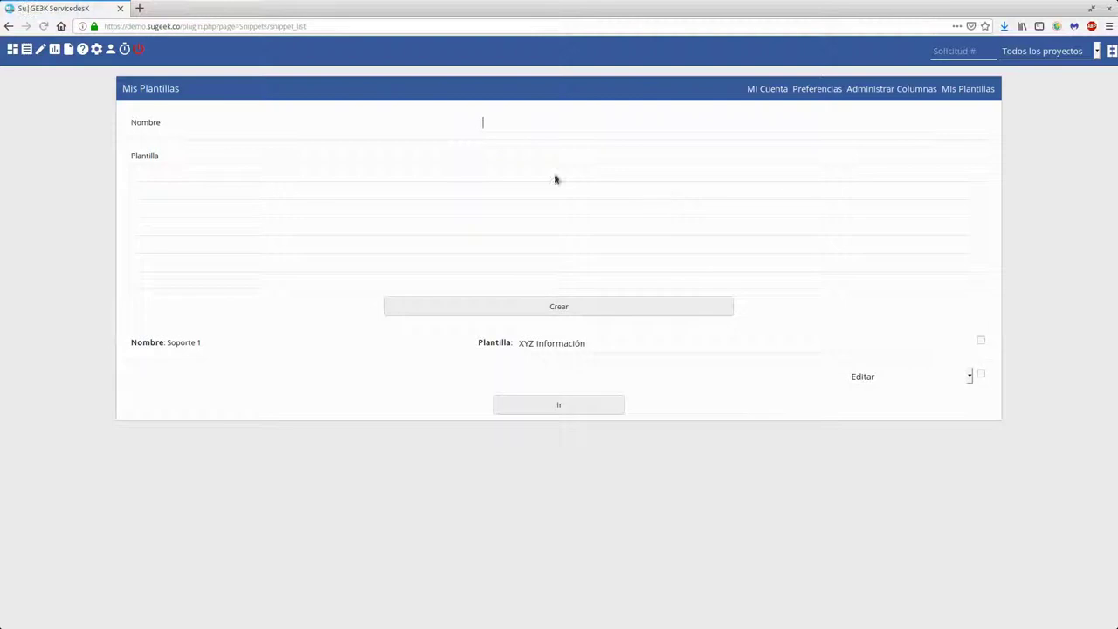
# Edit the Soporte 1 template, append "sdfsdfsdf" to its text and save it.
pyautogui.doubleClick(560, 342)
pyautogui.click(427, 341)
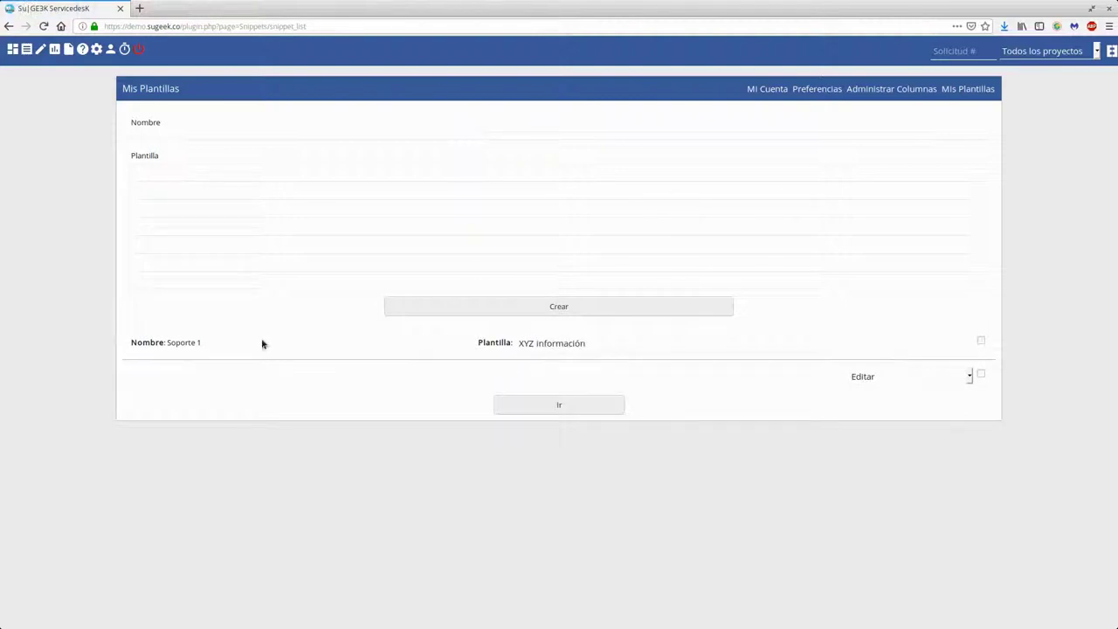
pyautogui.doubleClick(161, 342)
pyautogui.click(511, 338)
pyautogui.click(981, 342)
pyautogui.click(929, 376)
pyautogui.click(1024, 377)
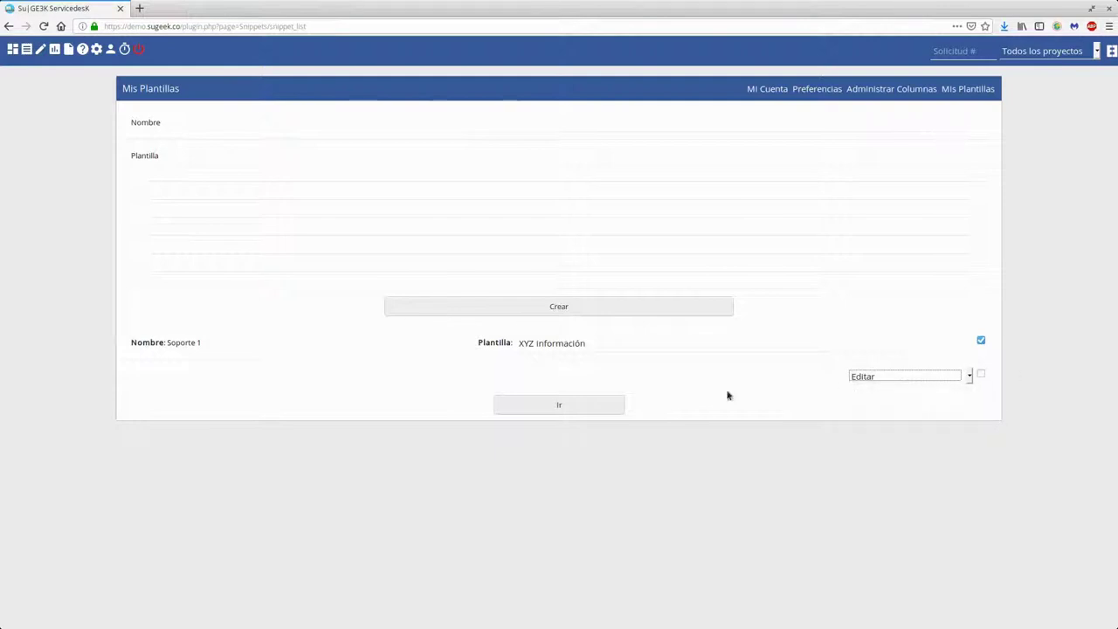
pyautogui.click(597, 408)
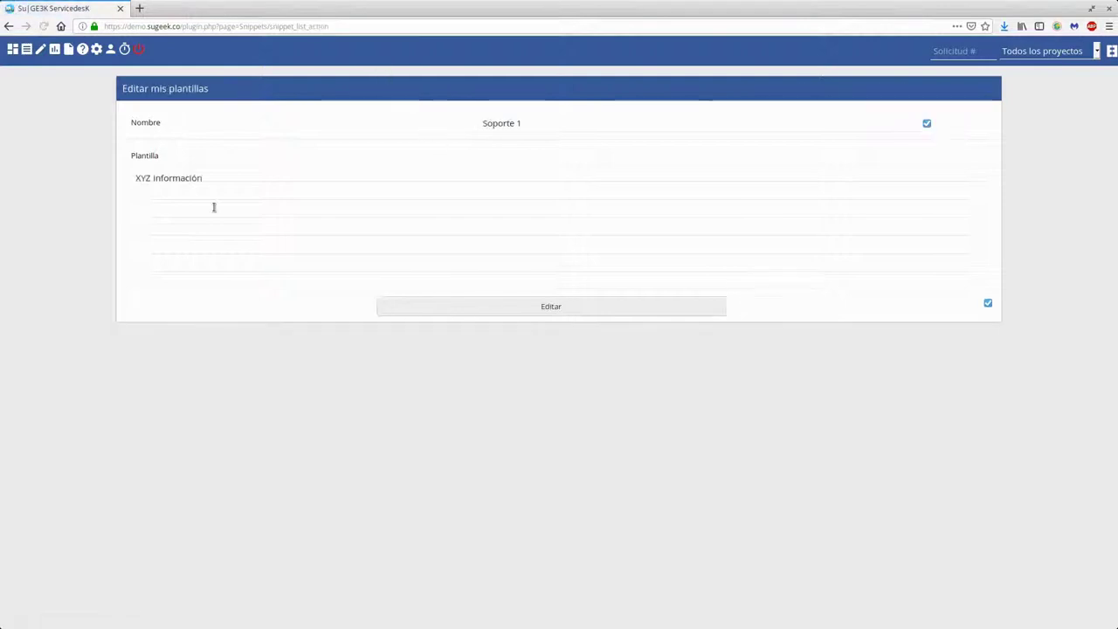
pyautogui.write('sdfsdfsdf')
pyautogui.click(476, 306)
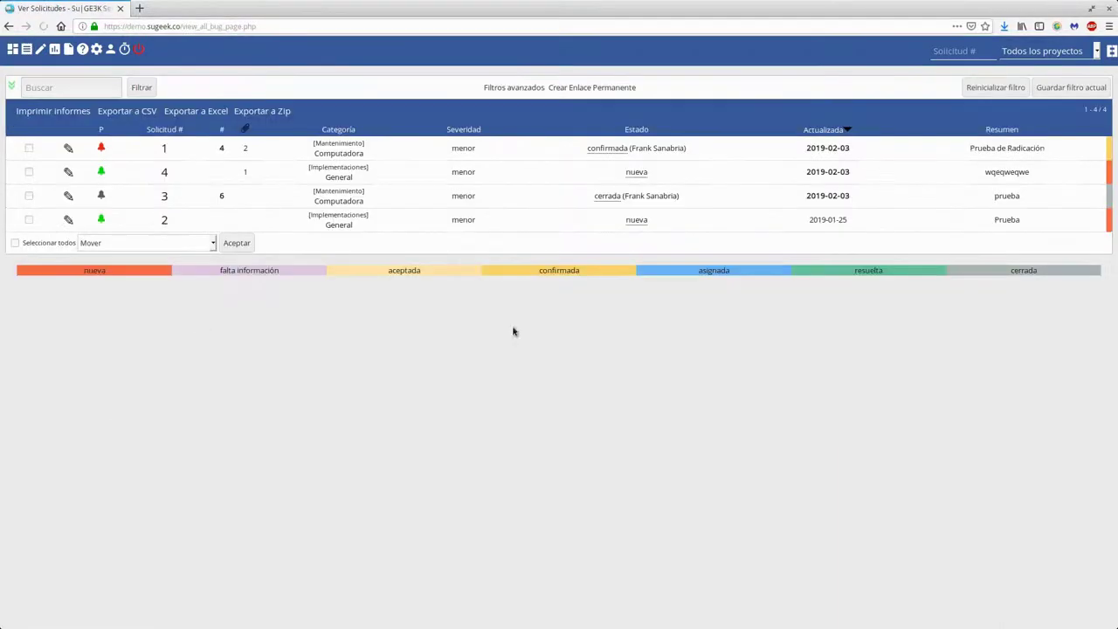
# Open request 1 and insert the Soporte 1 template into a new note.
pyautogui.click(164, 149)
pyautogui.scroll(-3, 544, 301)
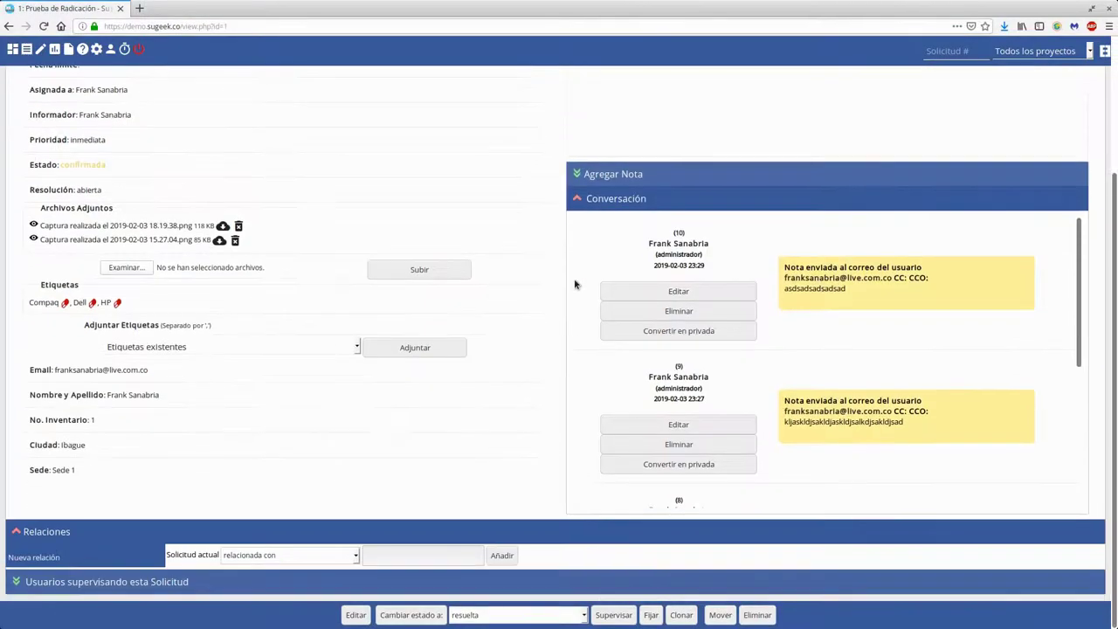
pyautogui.click(577, 205)
pyautogui.click(863, 244)
pyautogui.click(860, 278)
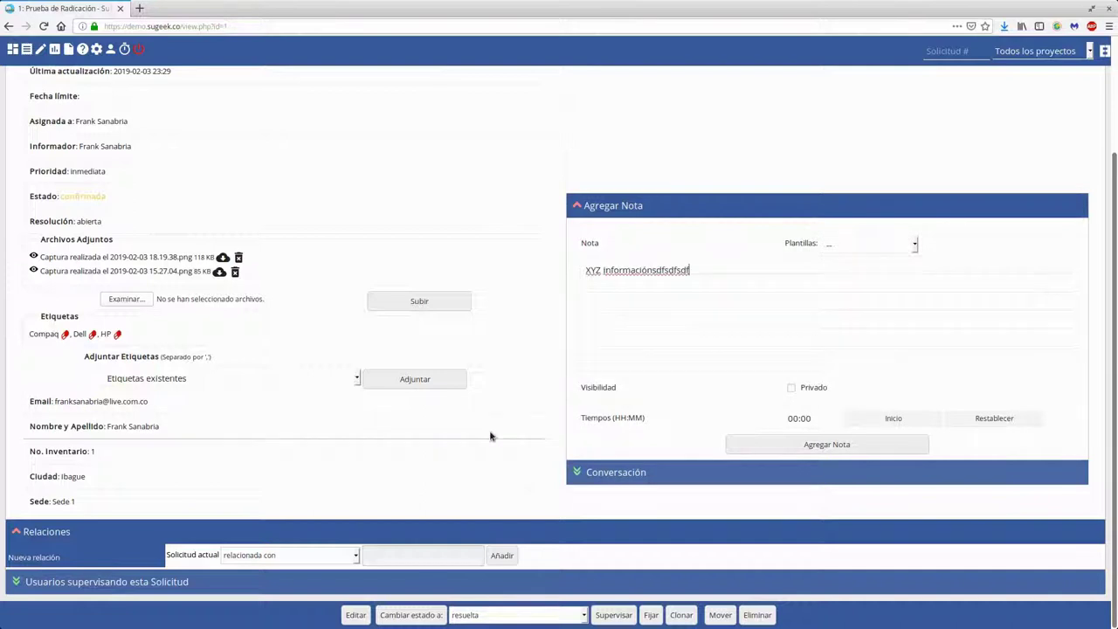
# Insert the Soporte 1 template a second time into the same note of request 1.
pyautogui.click(902, 245)
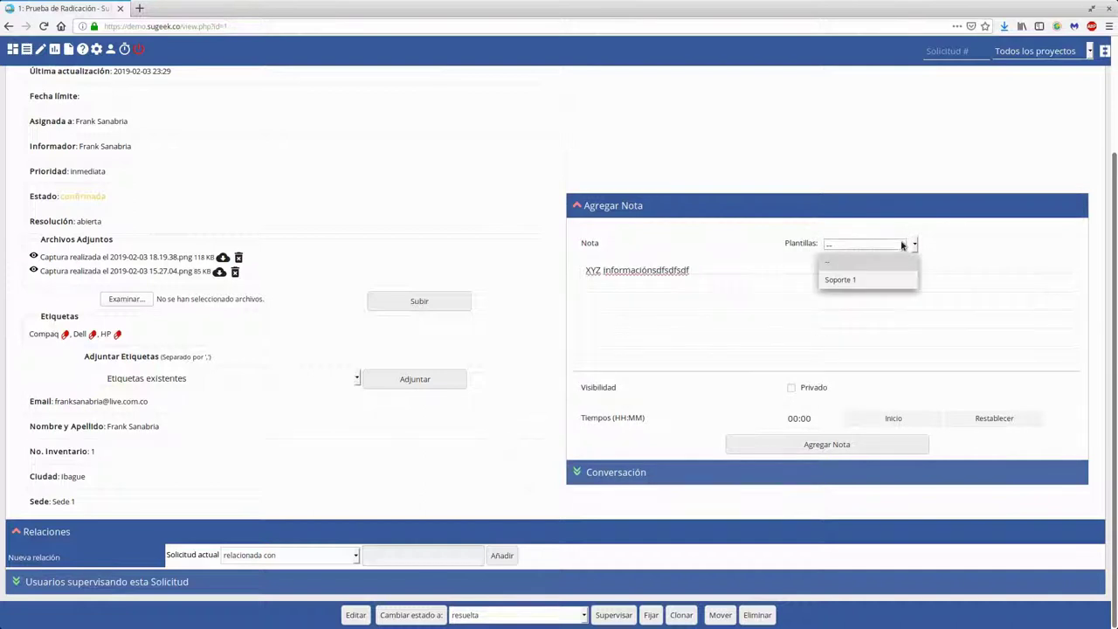
pyautogui.click(902, 246)
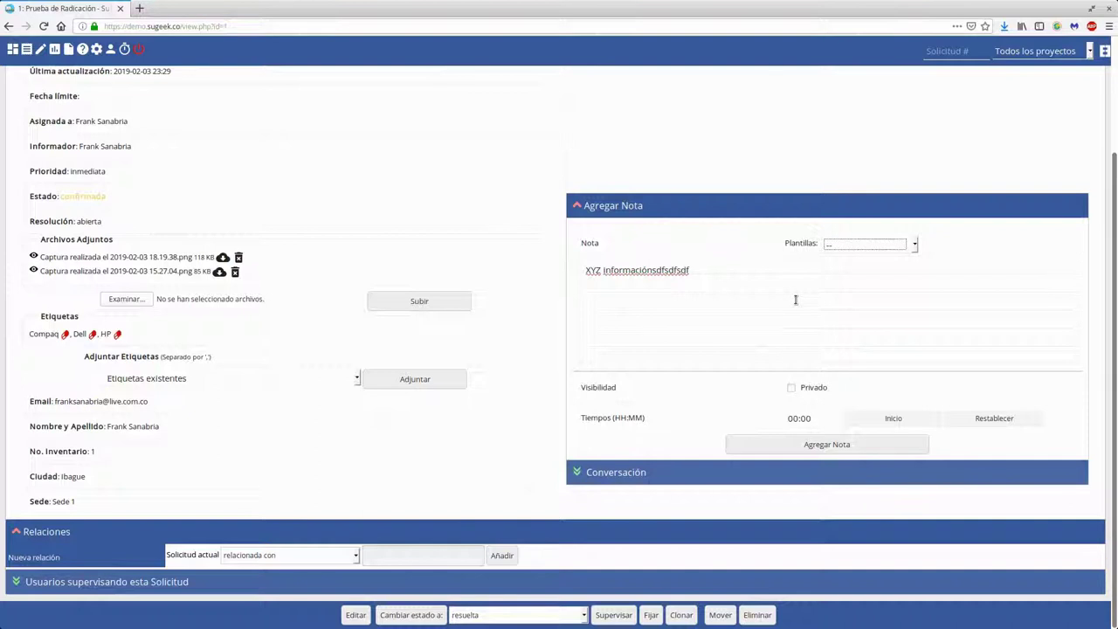
pyautogui.click(851, 246)
pyautogui.click(856, 274)
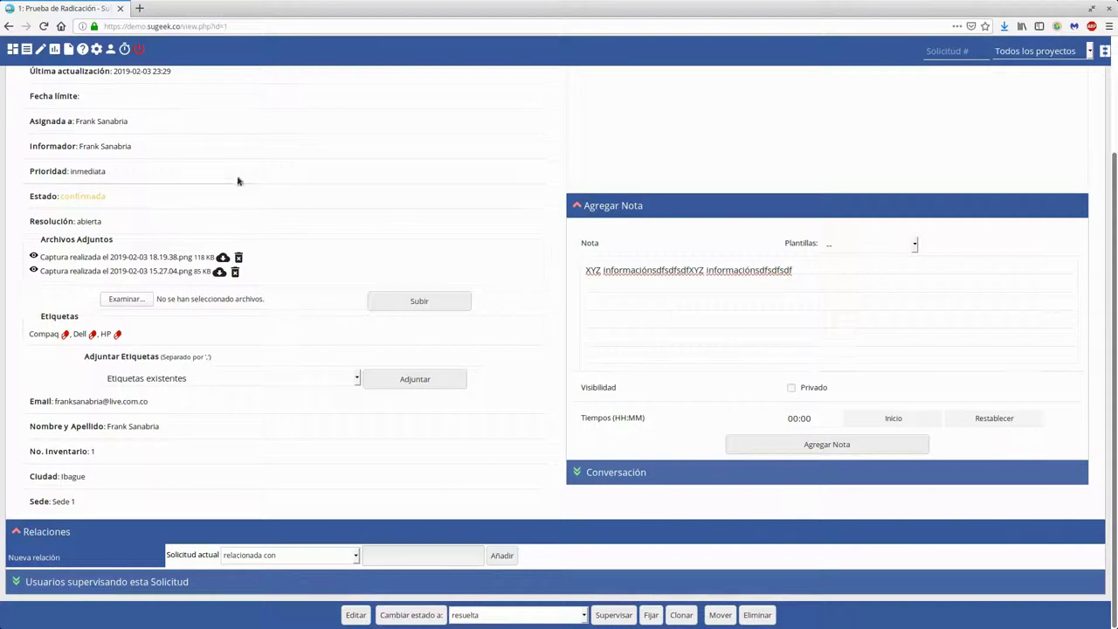
# Start a new request in the Mantenimiento project and check its Descripción field for a template selector.
pyautogui.scroll(3, 131, 122)
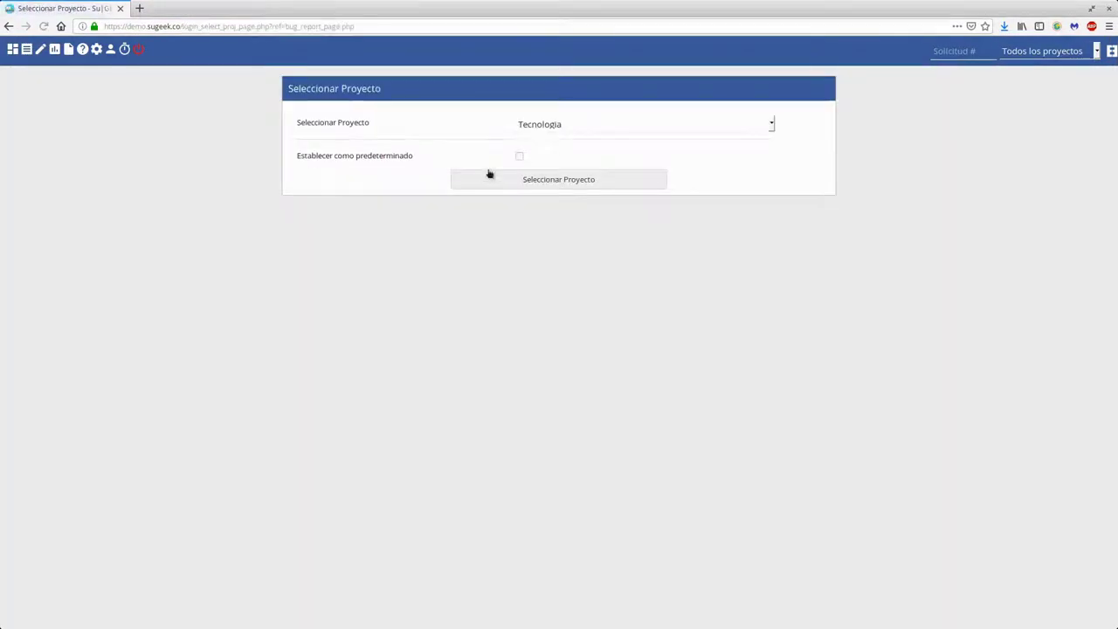
pyautogui.click(526, 127)
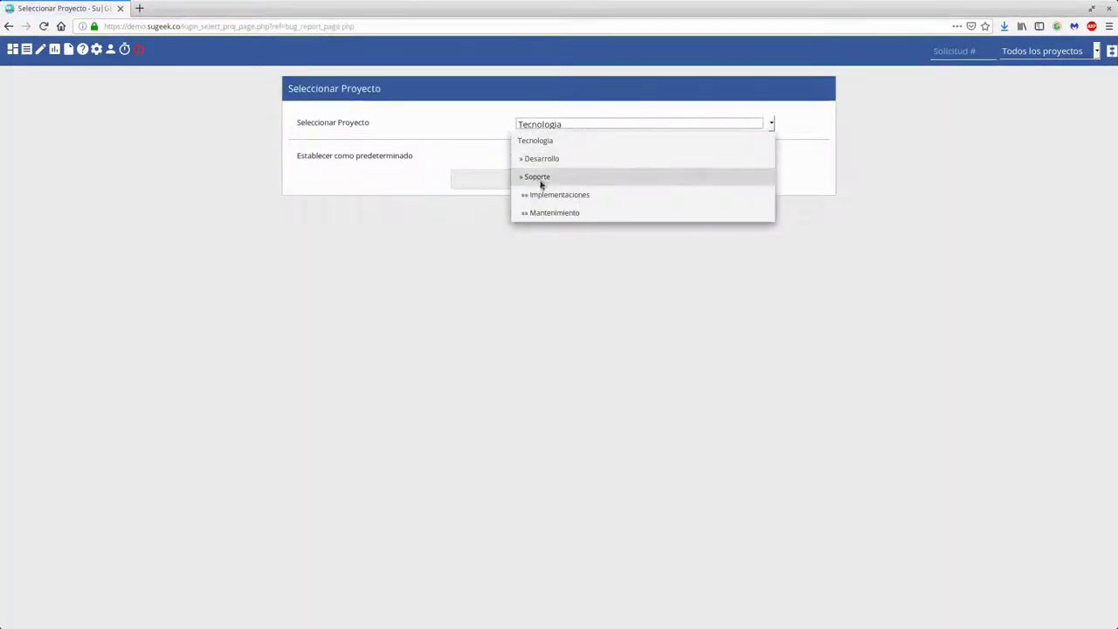
pyautogui.click(550, 212)
pyautogui.click(545, 183)
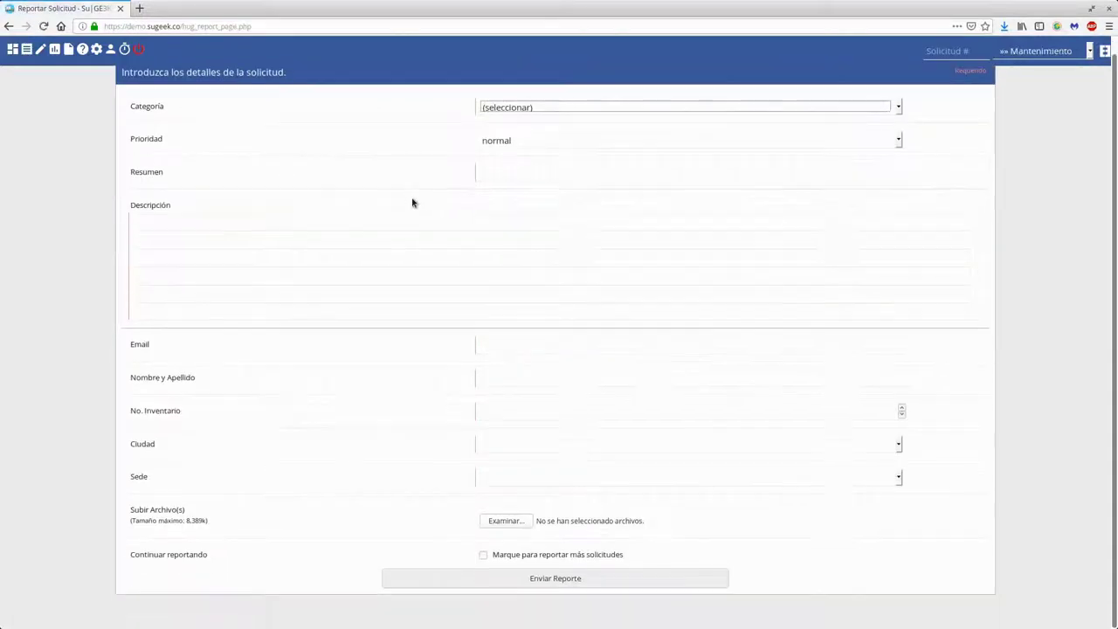
pyautogui.click(404, 242)
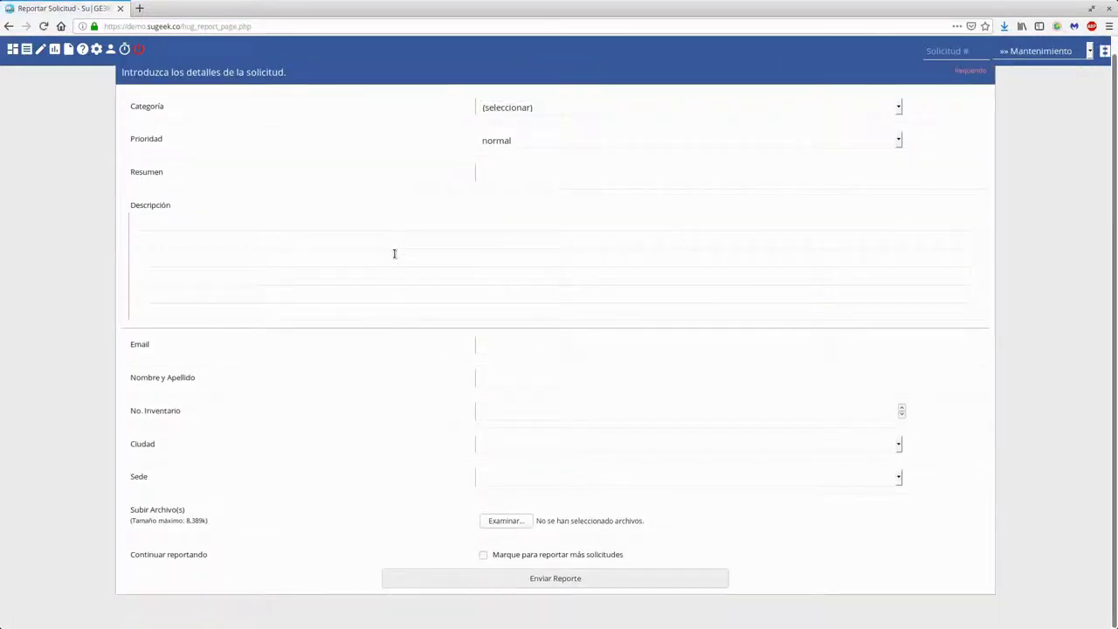
# In the Plantillas plugin configuration, set Editar plantillas propias to especialista, enable templates for Descripción, and save.
pyautogui.click(97, 53)
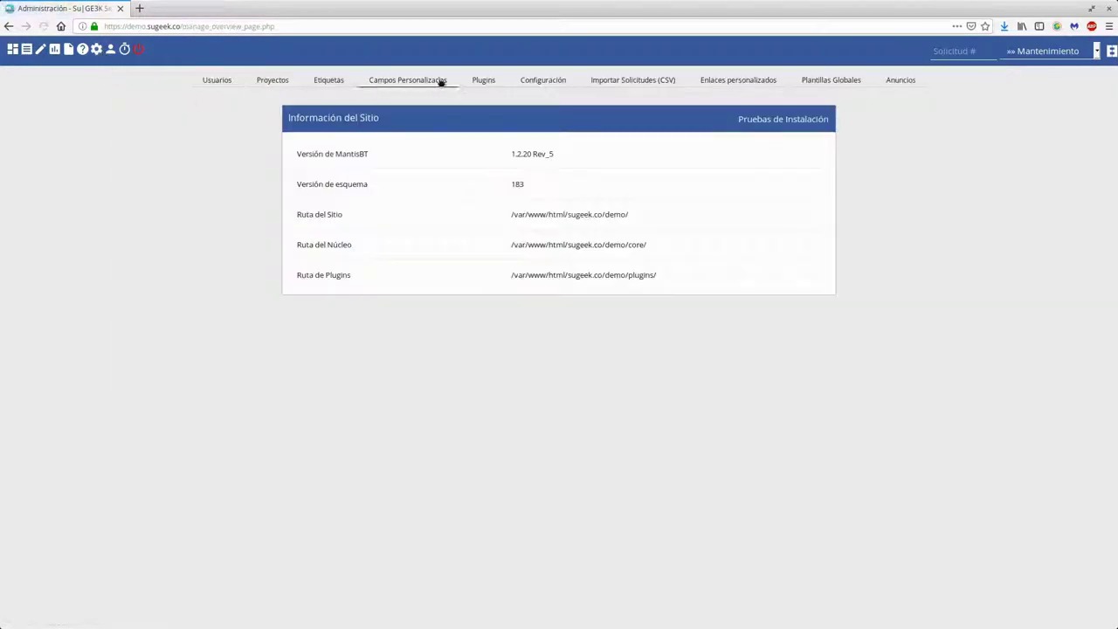
pyautogui.click(484, 81)
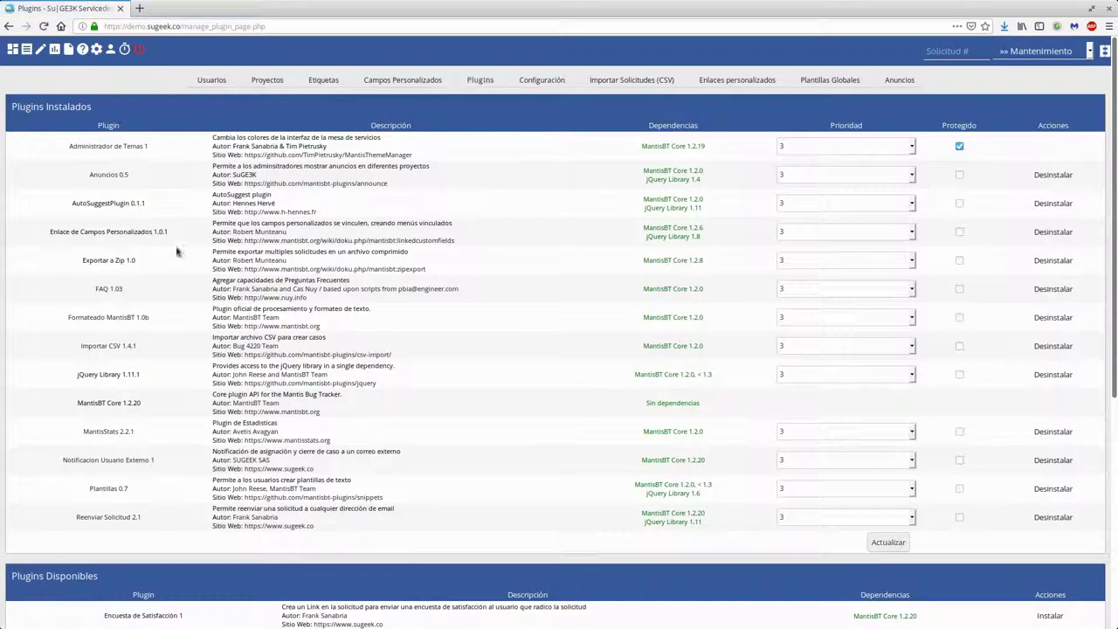
pyautogui.click(109, 488)
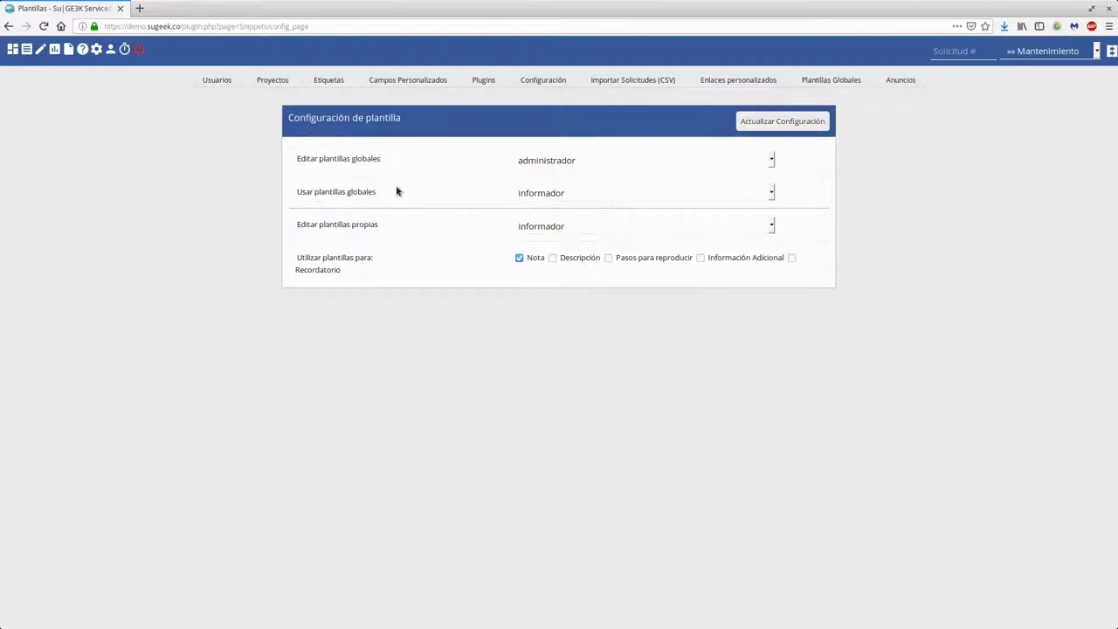
pyautogui.click(609, 194)
pyautogui.click(610, 194)
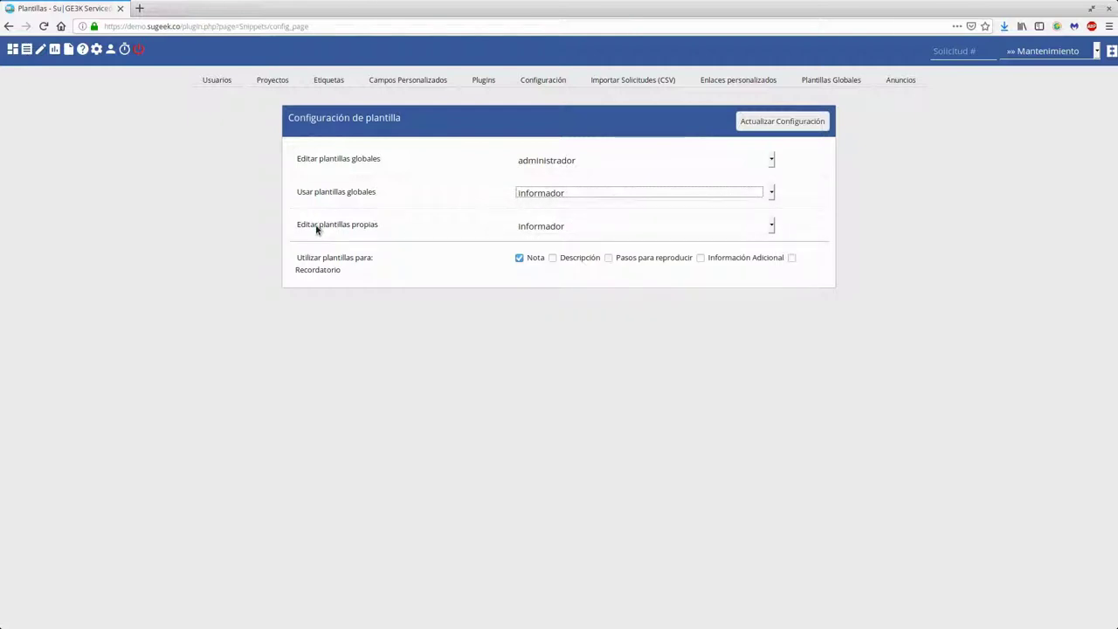
pyautogui.click(586, 229)
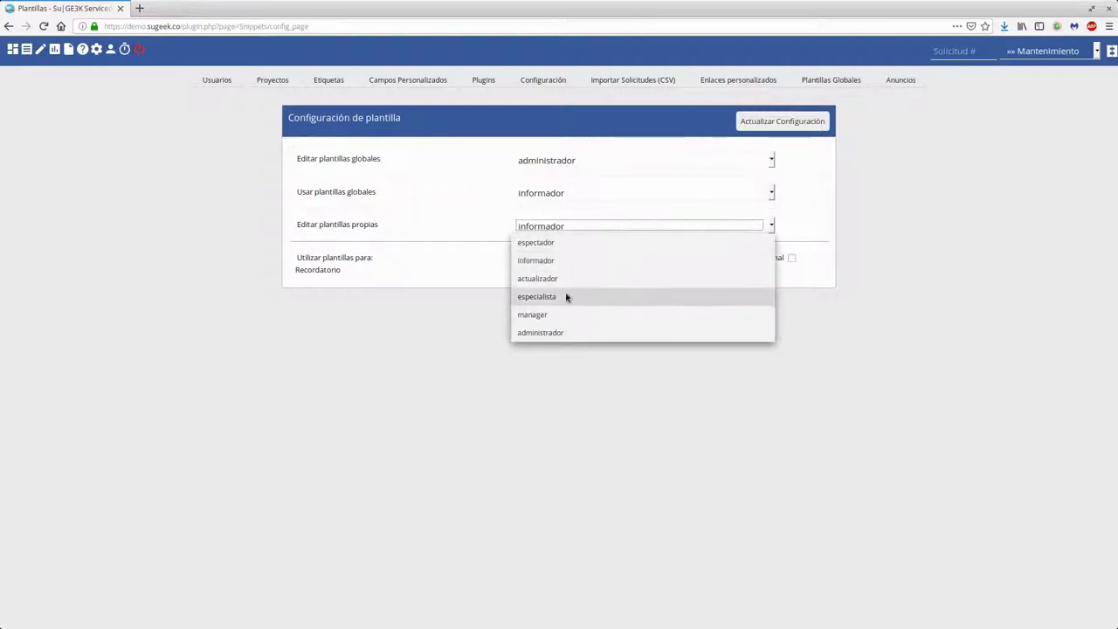
pyautogui.click(536, 296)
pyautogui.click(357, 221)
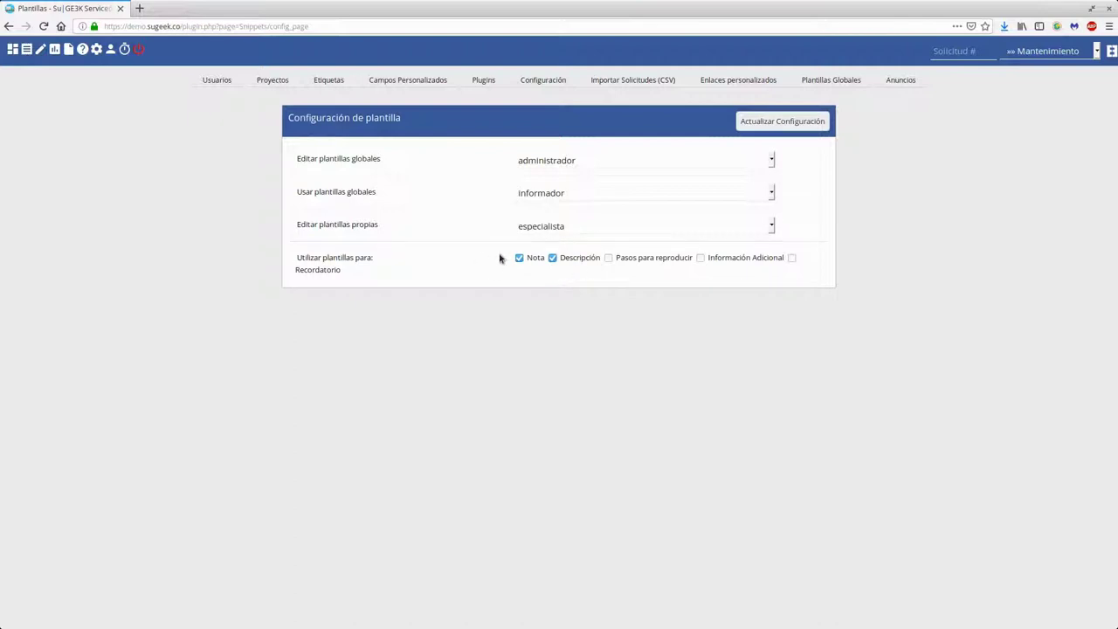
pyautogui.click(796, 120)
# Start another new request and insert the Soporte 1 template into its Descripción field.
pyautogui.click(27, 50)
pyautogui.click(40, 50)
pyautogui.click(528, 228)
pyautogui.click(560, 256)
pyautogui.click(454, 270)
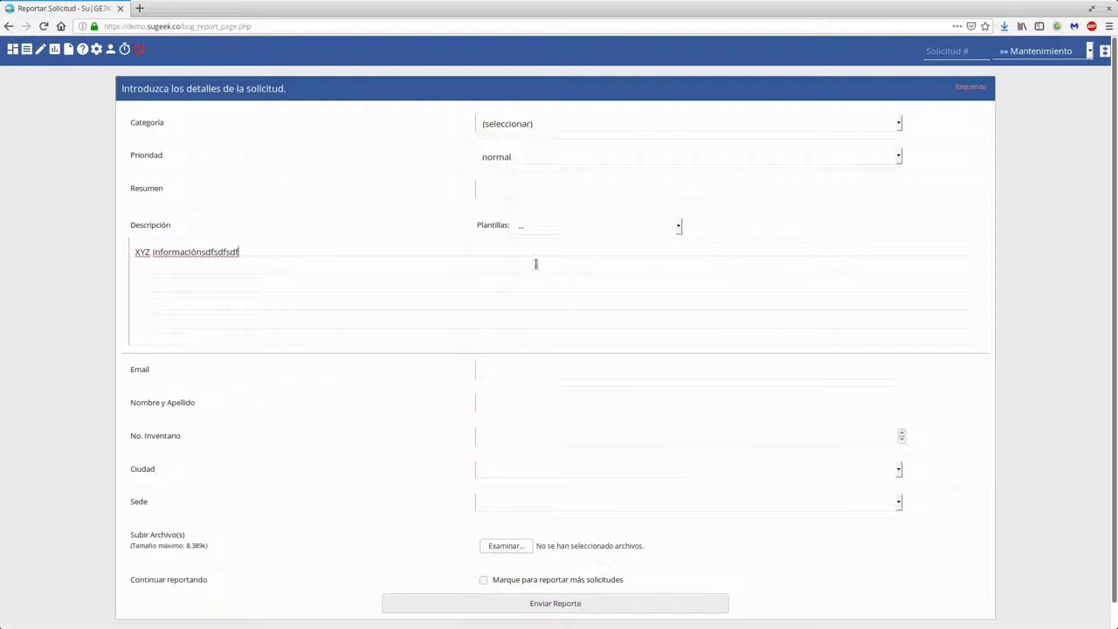
pyautogui.moveTo(348, 263); pyautogui.dragTo(125, 145)
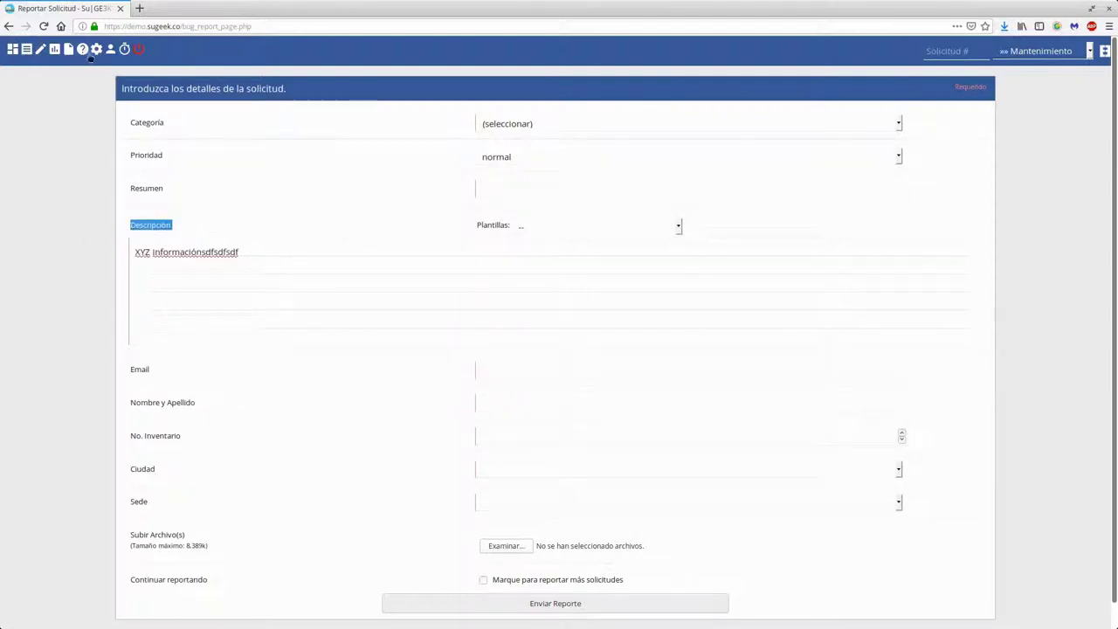
# Create a global template named Soporte General with the text iosajdsakldjsakldjsakldjkasdl, and open the templates configuration.
pyautogui.click(96, 49)
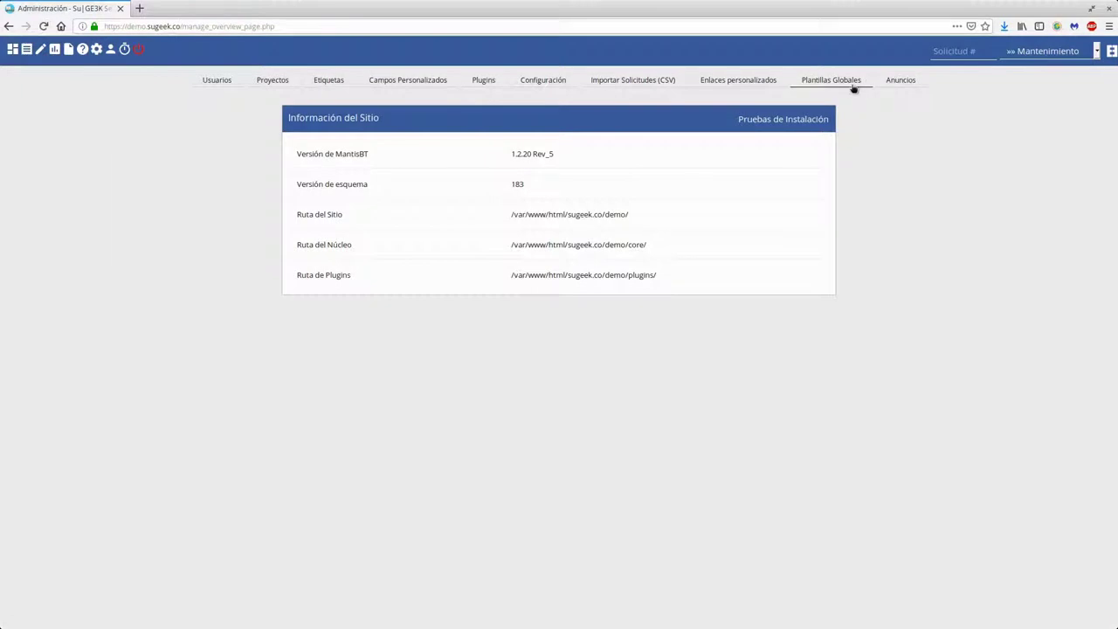
pyautogui.click(852, 80)
pyautogui.click(560, 157)
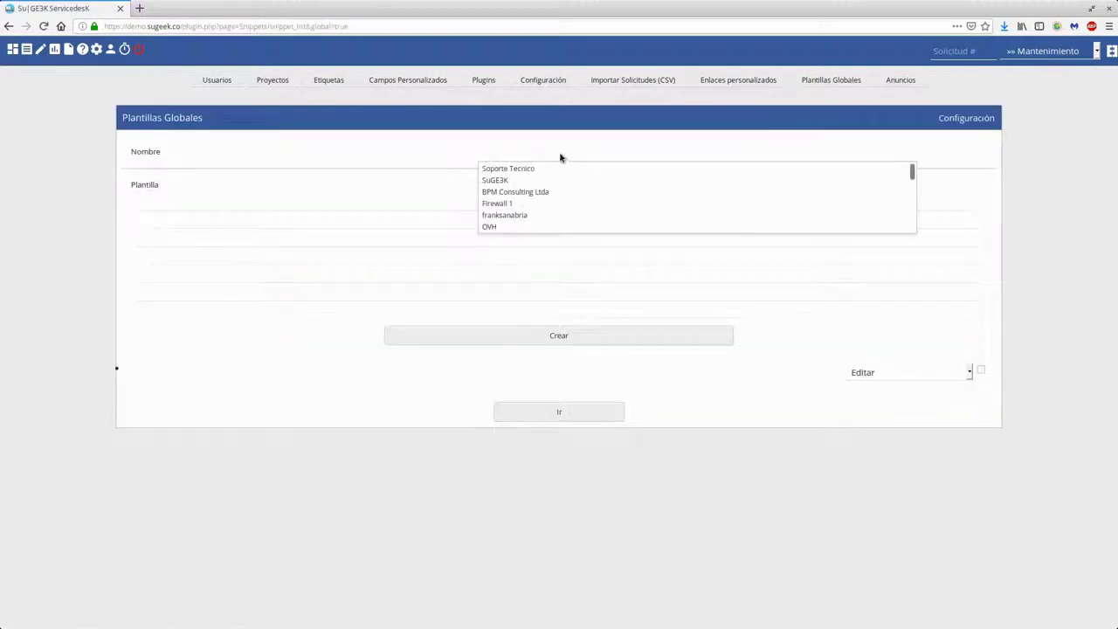
pyautogui.write('So')
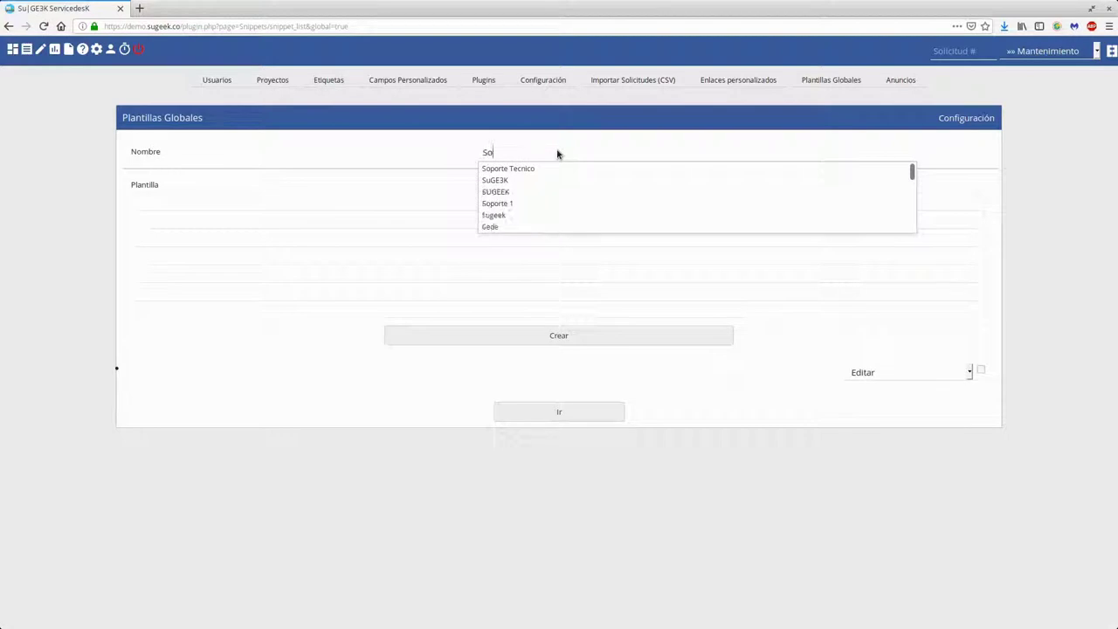
pyautogui.write('porte General')
pyautogui.press('Tab')
pyautogui.write('iosajosakidjsakldjsakldjkasdl')
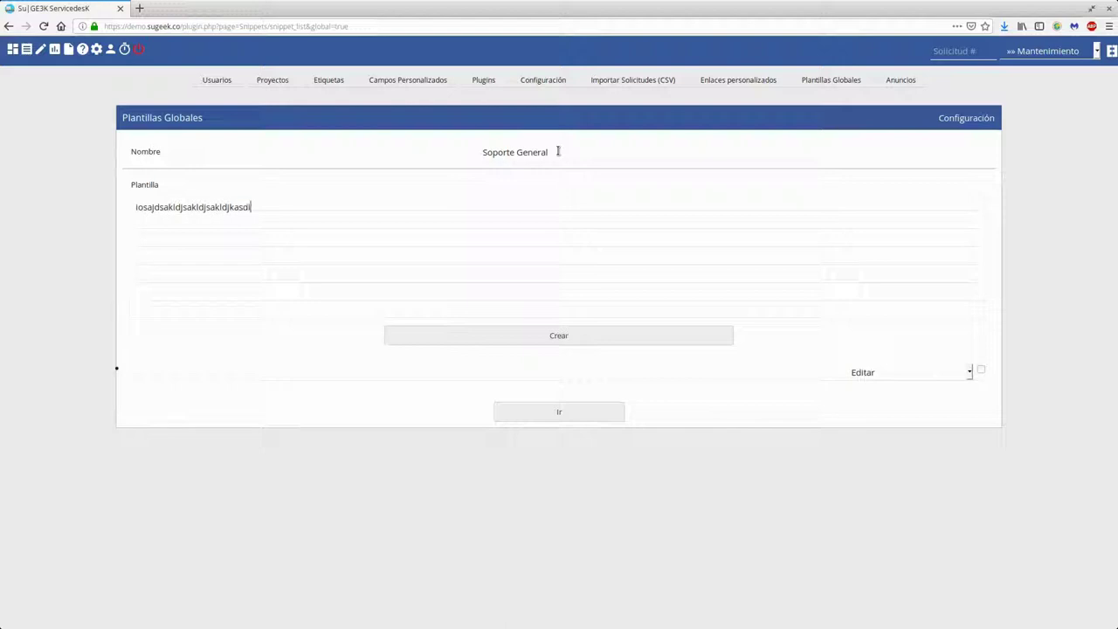
pyautogui.click(564, 334)
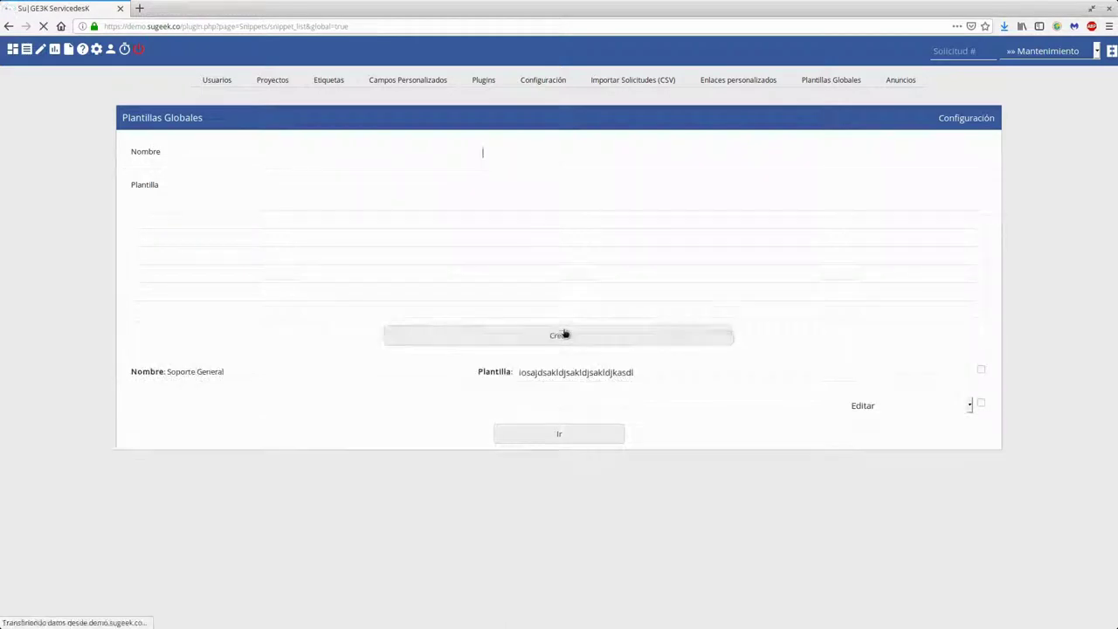
pyautogui.click(952, 117)
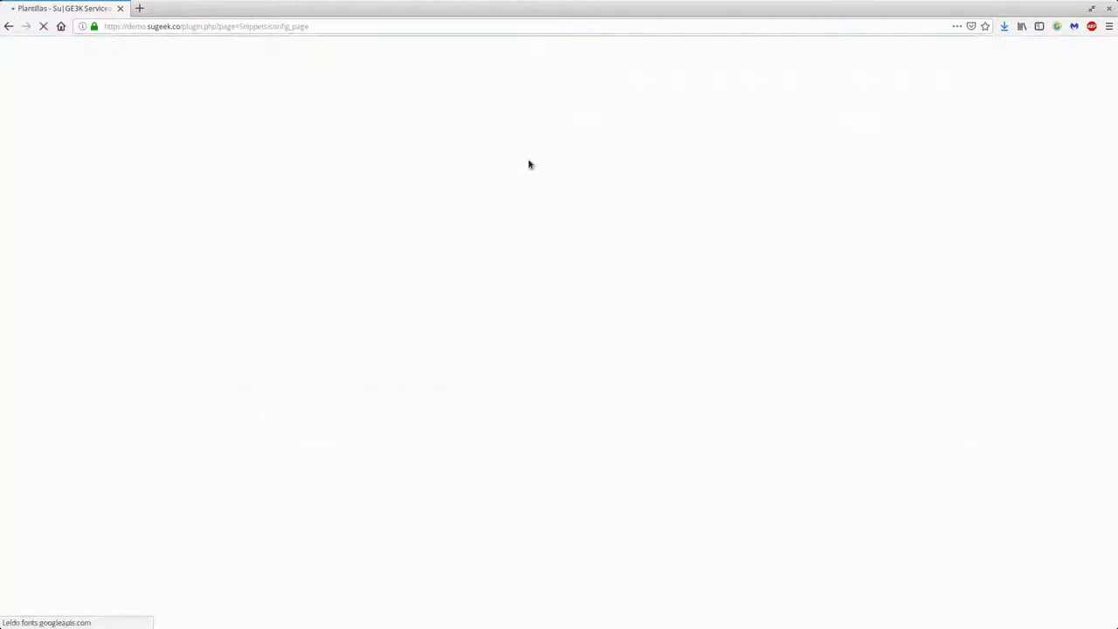
# Open request 1 and insert the Soporte General template into its new note.
pyautogui.click(28, 50)
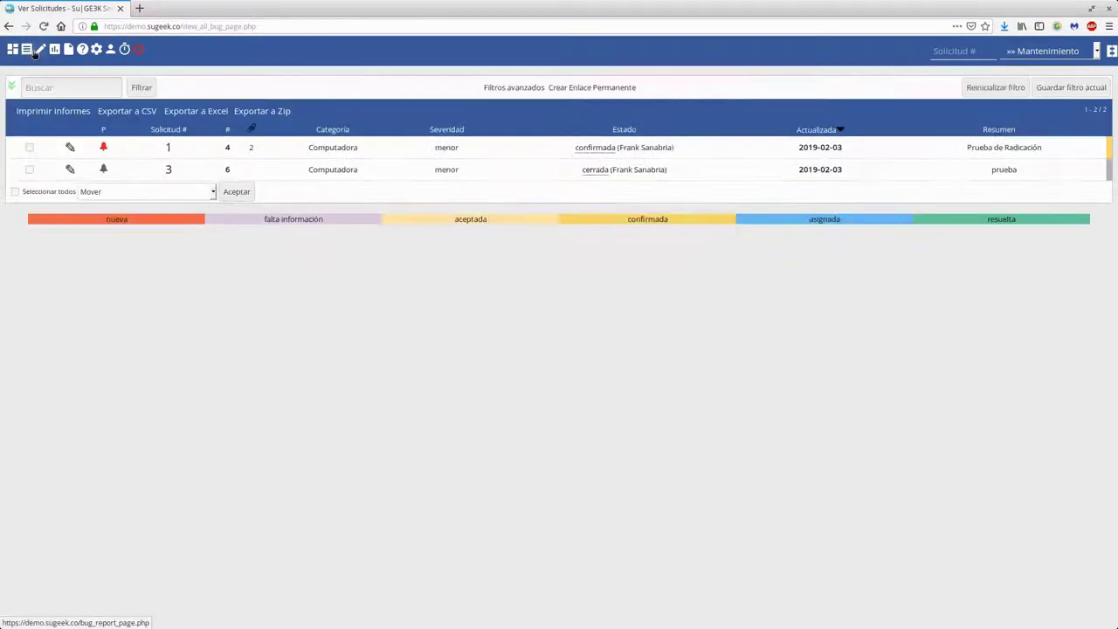
pyautogui.click(168, 148)
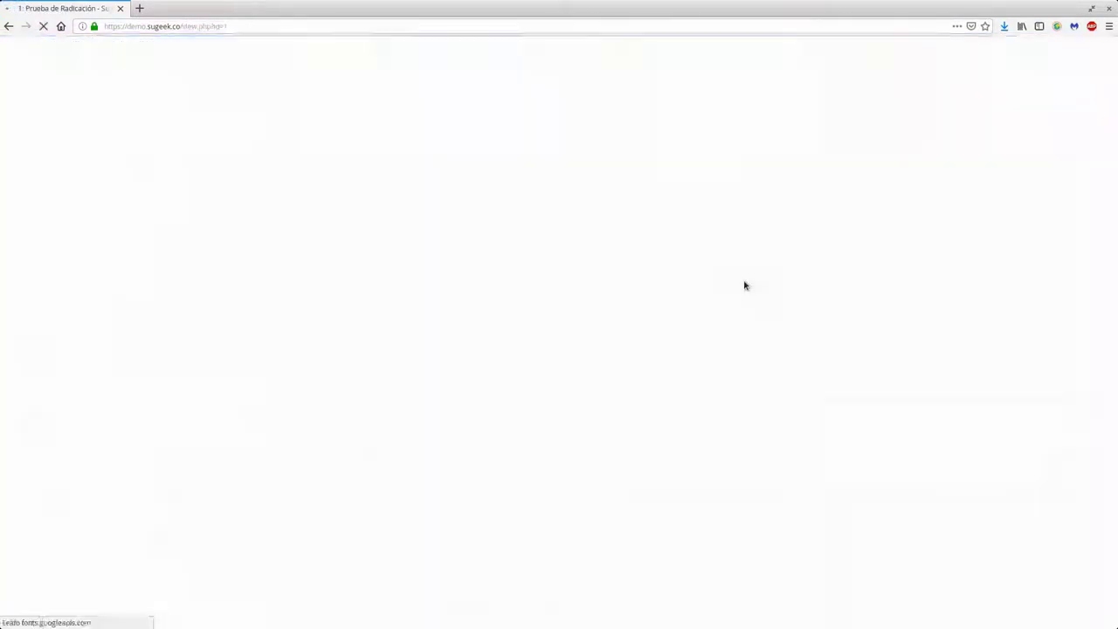
pyautogui.click(913, 380)
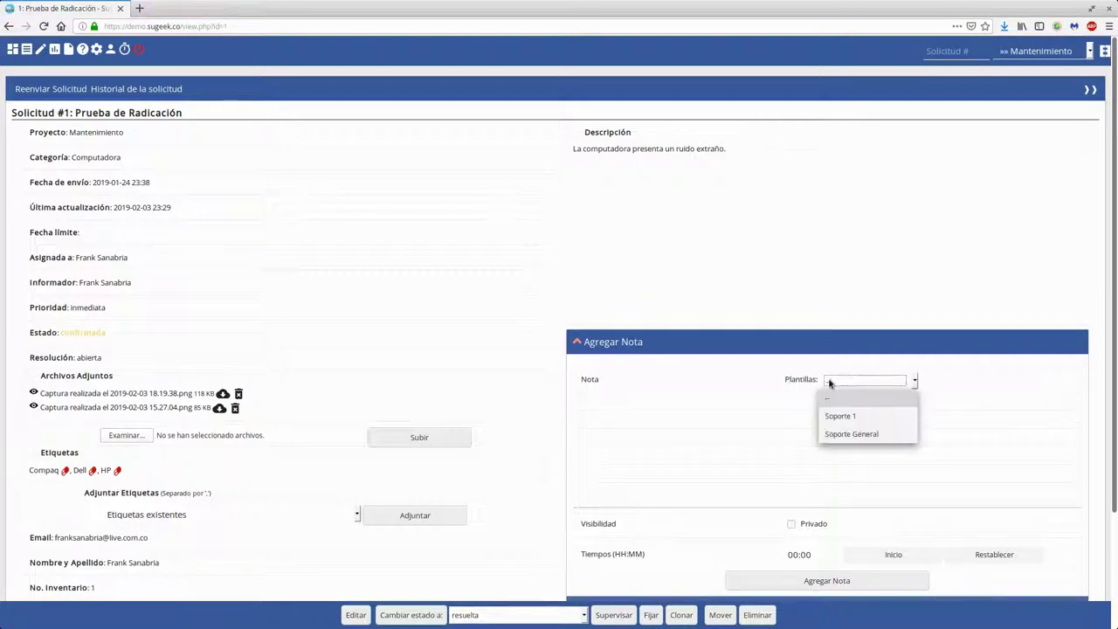
pyautogui.click(847, 434)
pyautogui.moveTo(759, 409); pyautogui.dragTo(561, 408)
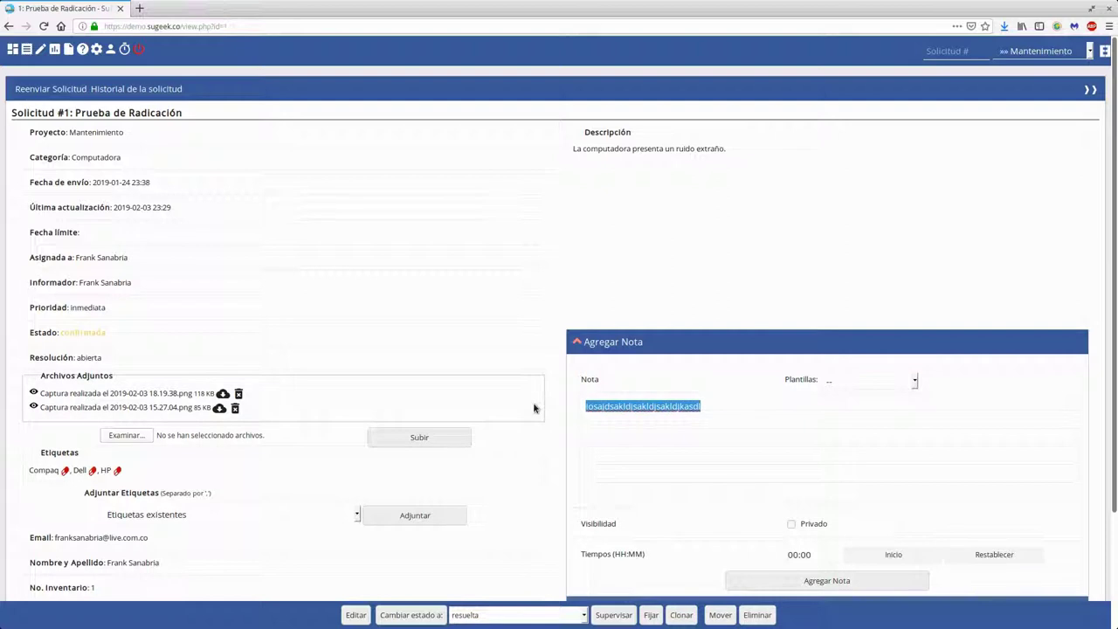
pyautogui.click(712, 433)
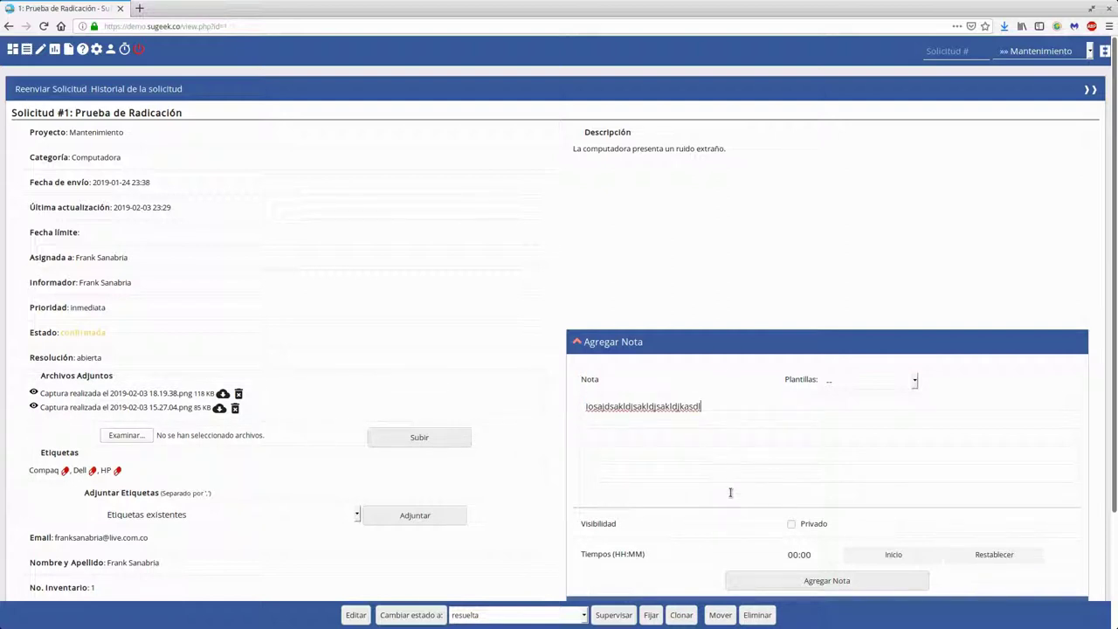
# Install the QR 1.2 plugin from the available plugins.
pyautogui.click(131, 89)
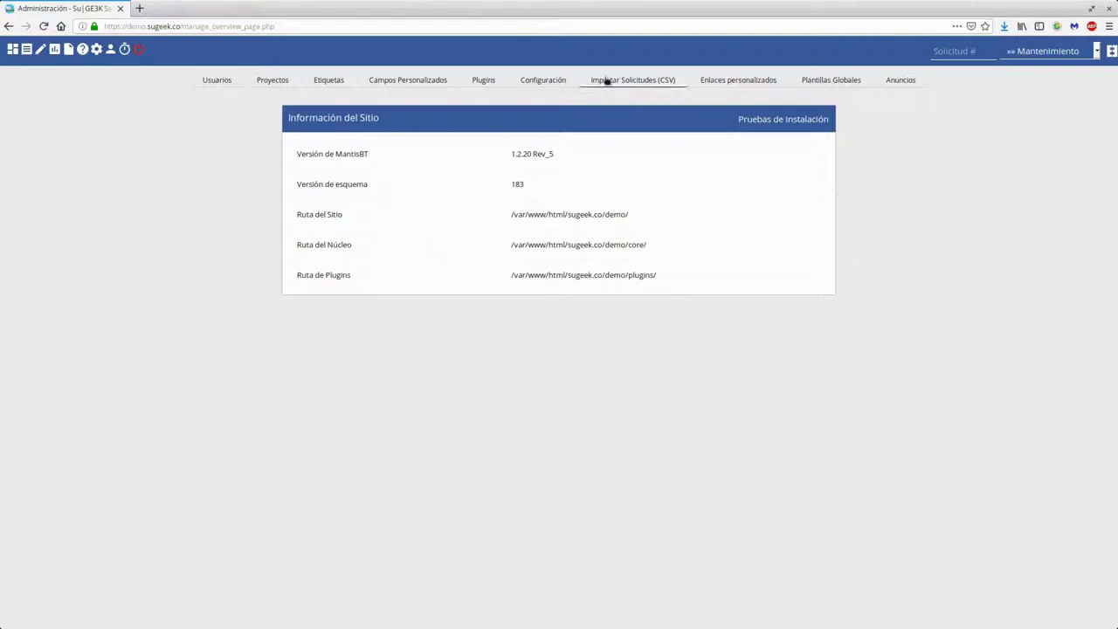
pyautogui.click(488, 82)
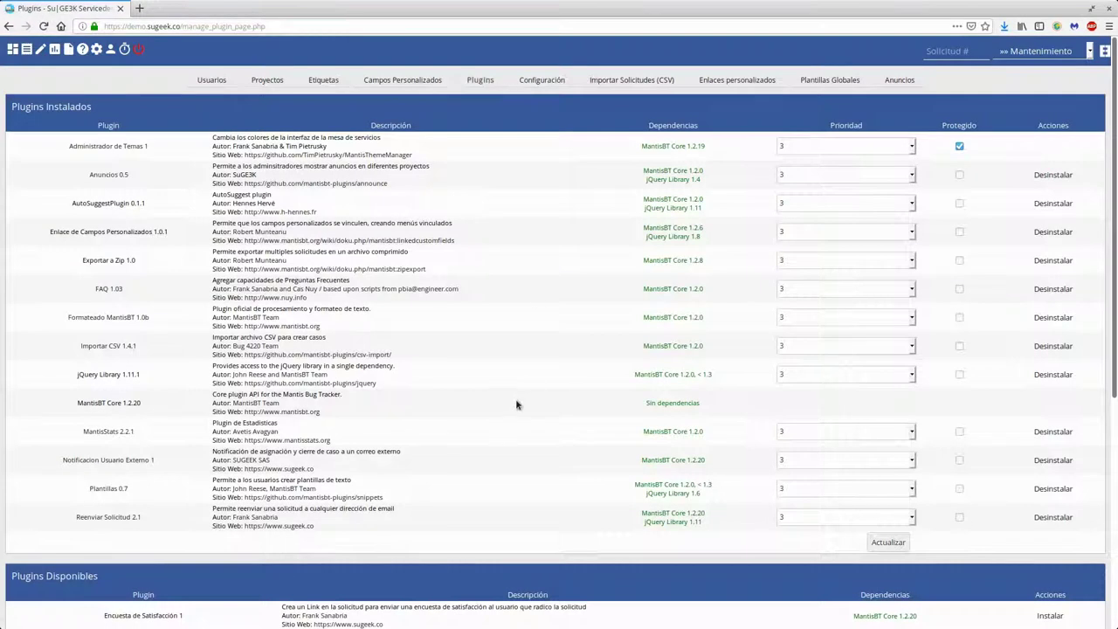
pyautogui.scroll(-5, 516, 405)
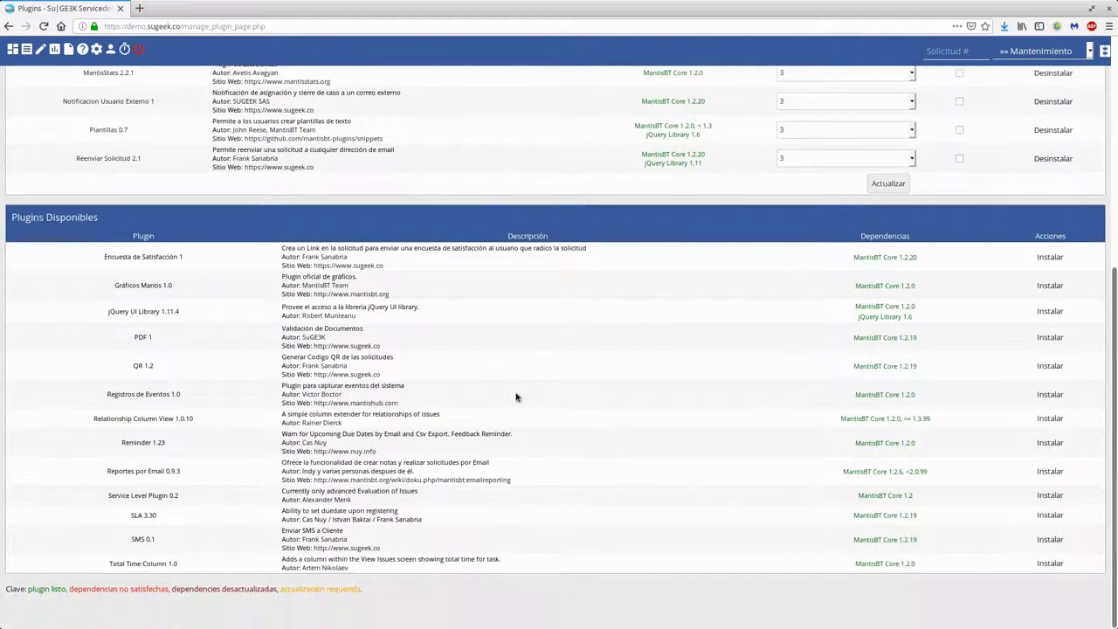
pyautogui.moveTo(132, 365); pyautogui.dragTo(166, 369)
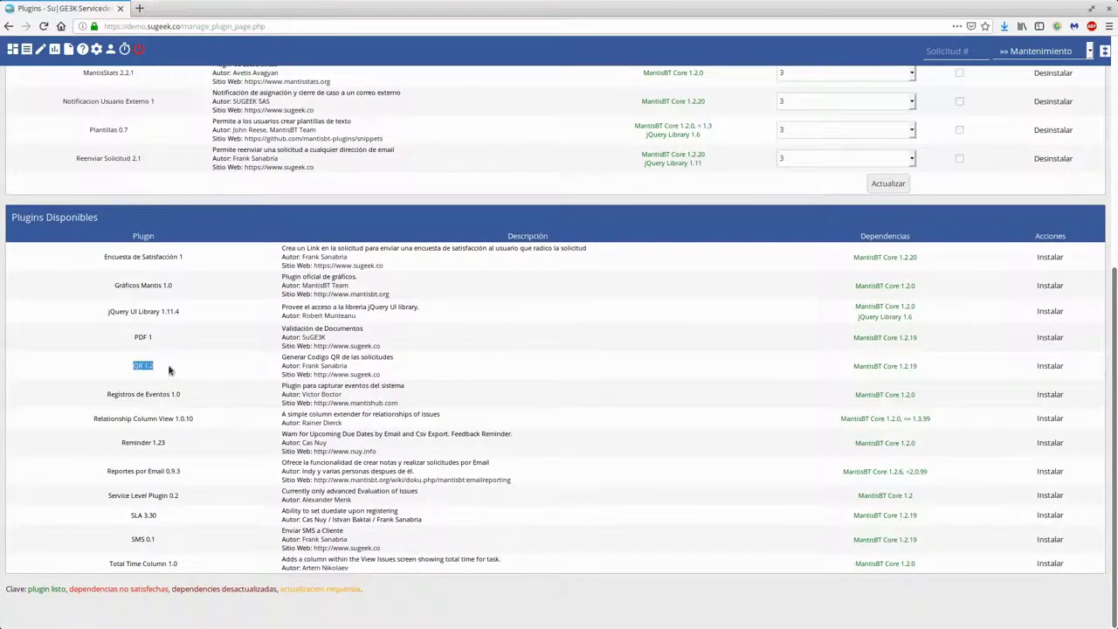
pyautogui.click(1059, 367)
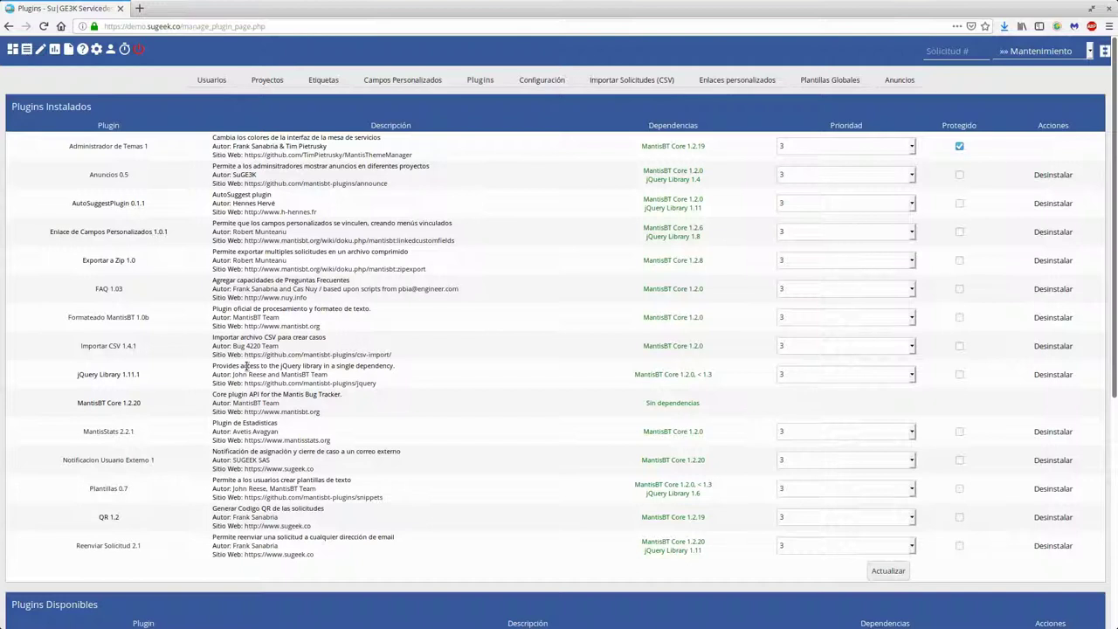
# Open request 1, display its QR code image, and close the image.
pyautogui.click(26, 49)
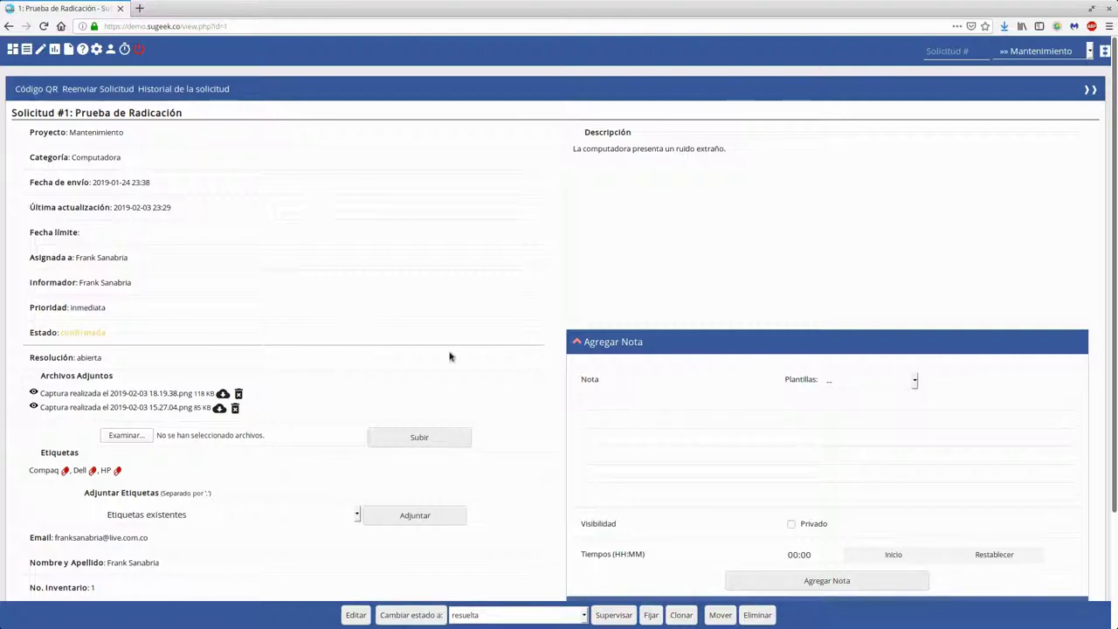
pyautogui.click(36, 91)
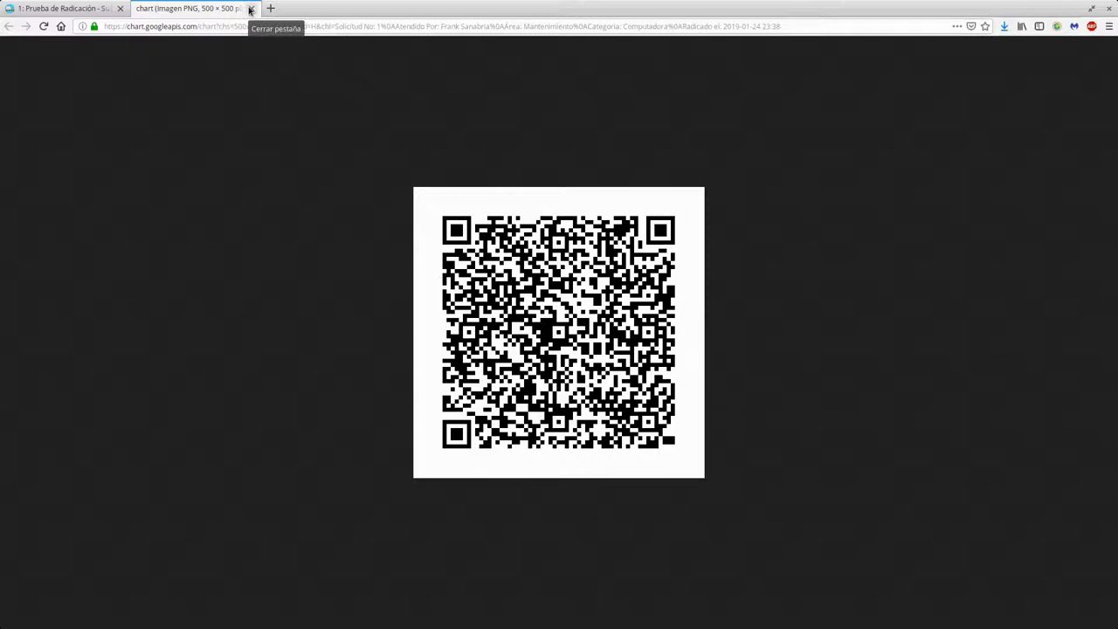
pyautogui.click(249, 9)
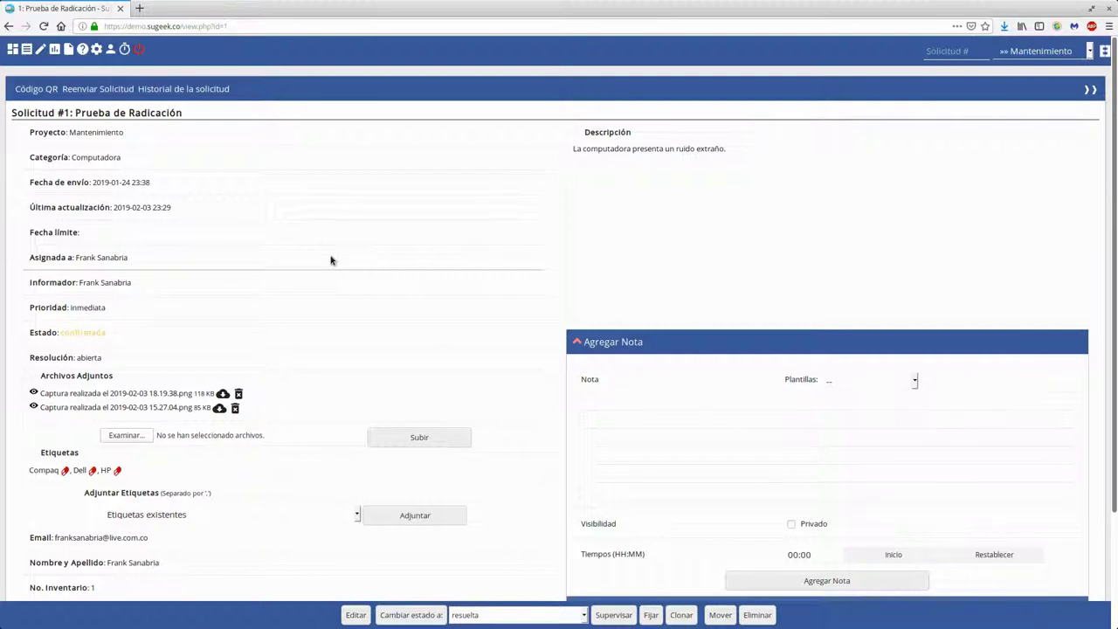
# Install the Registros de Eventos 1.0 plugin from the available plugins.
pyautogui.click(96, 49)
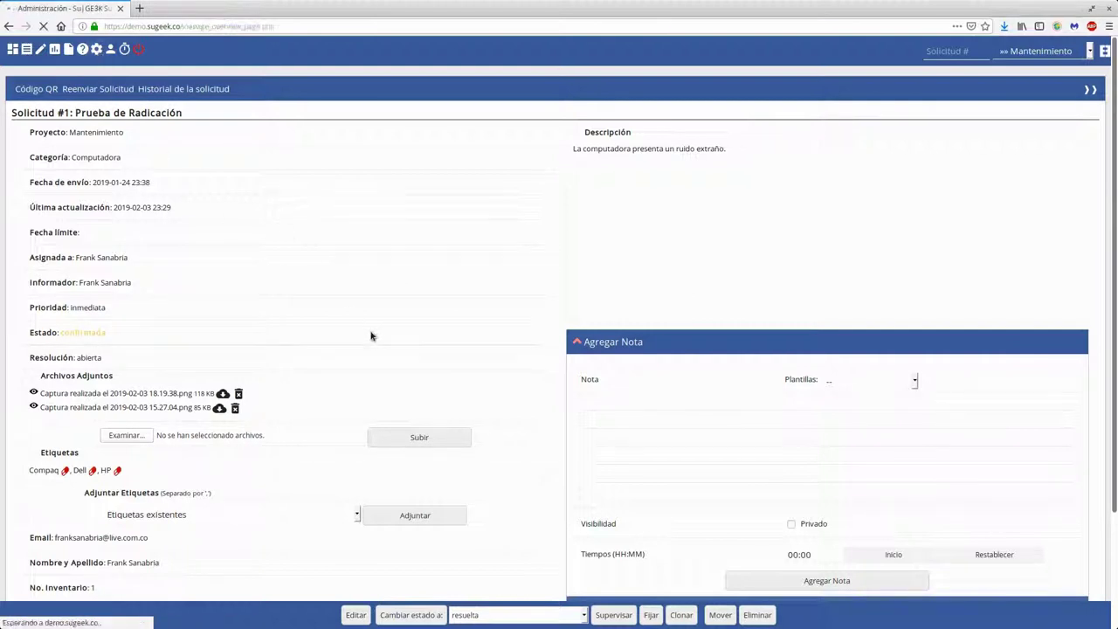
pyautogui.click(483, 79)
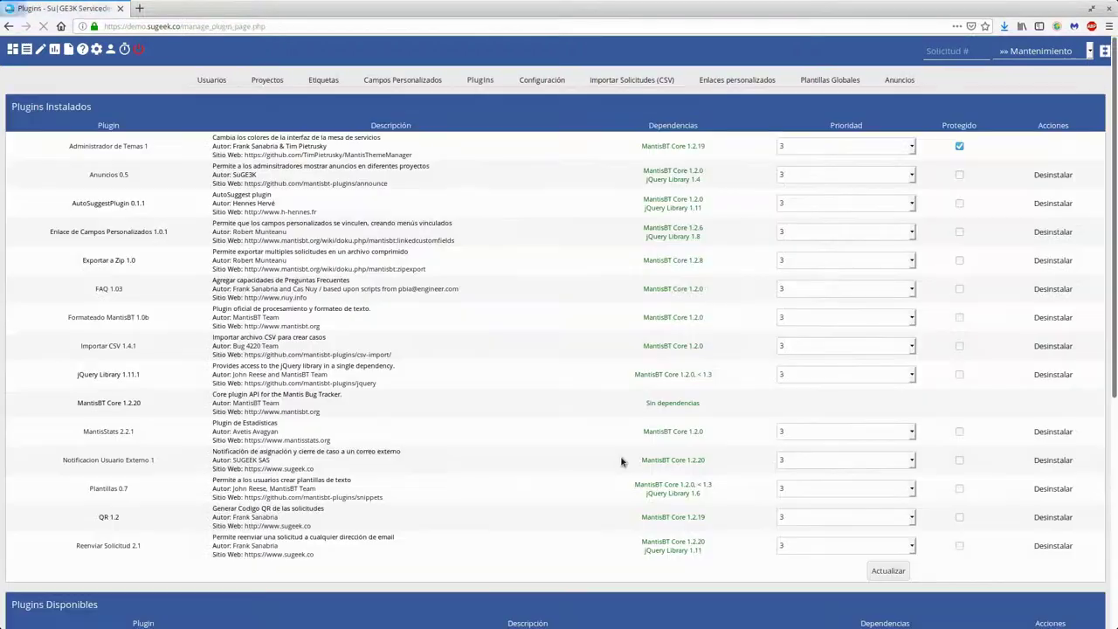
pyautogui.scroll(-5, 262, 409)
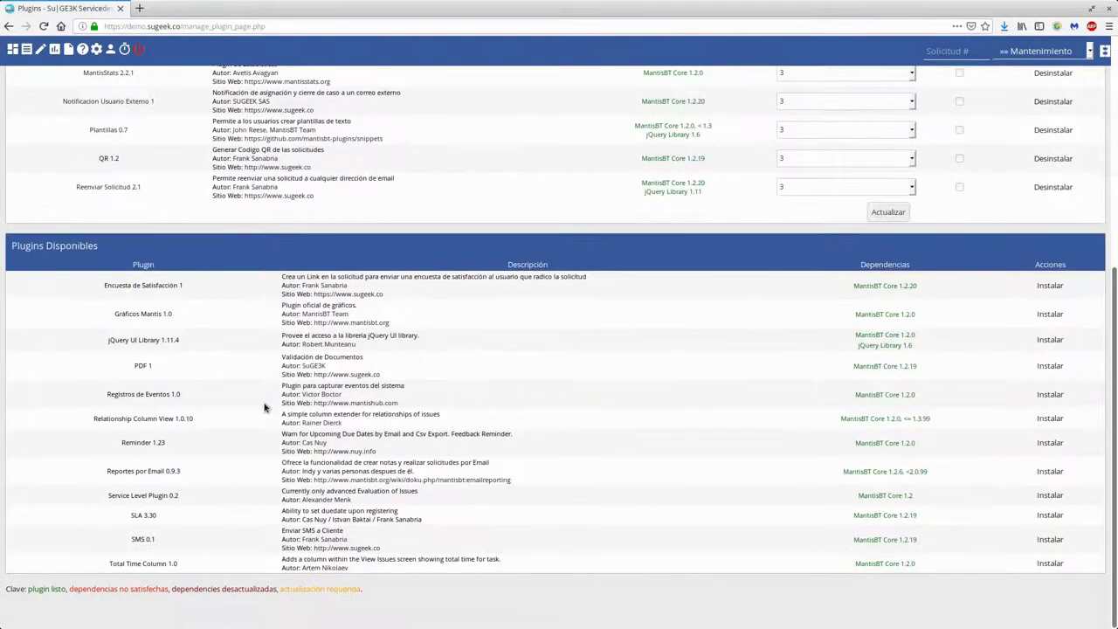
pyautogui.moveTo(108, 394); pyautogui.dragTo(186, 399)
pyautogui.click(1050, 395)
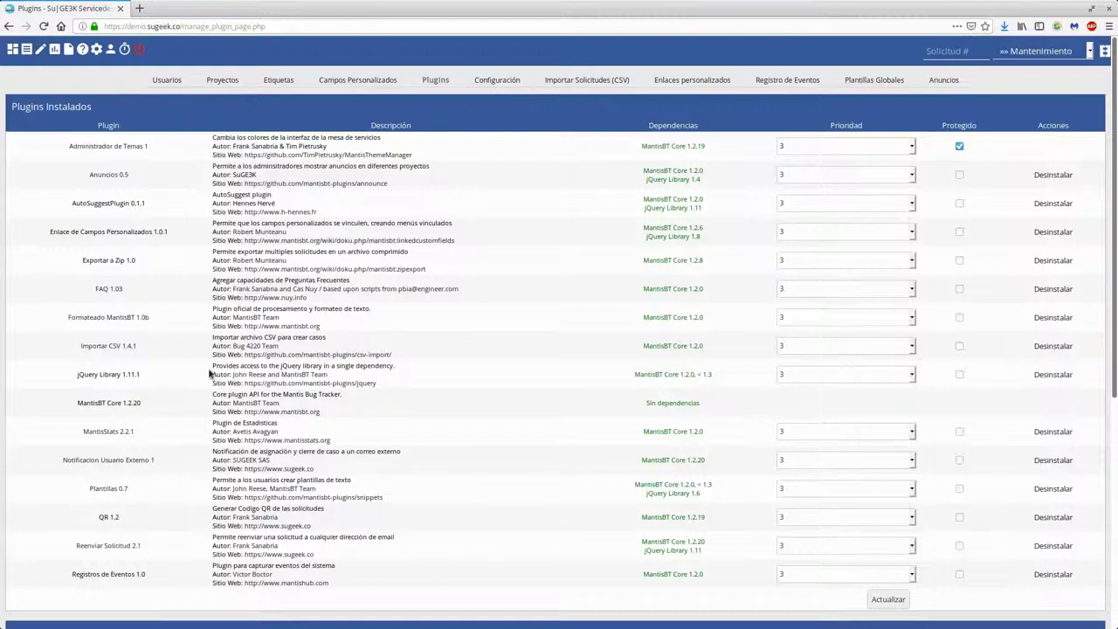
# Find the event log plugin among the installed ones and view the Registro de Eventos administration page.
pyautogui.scroll(-4, 213, 365)
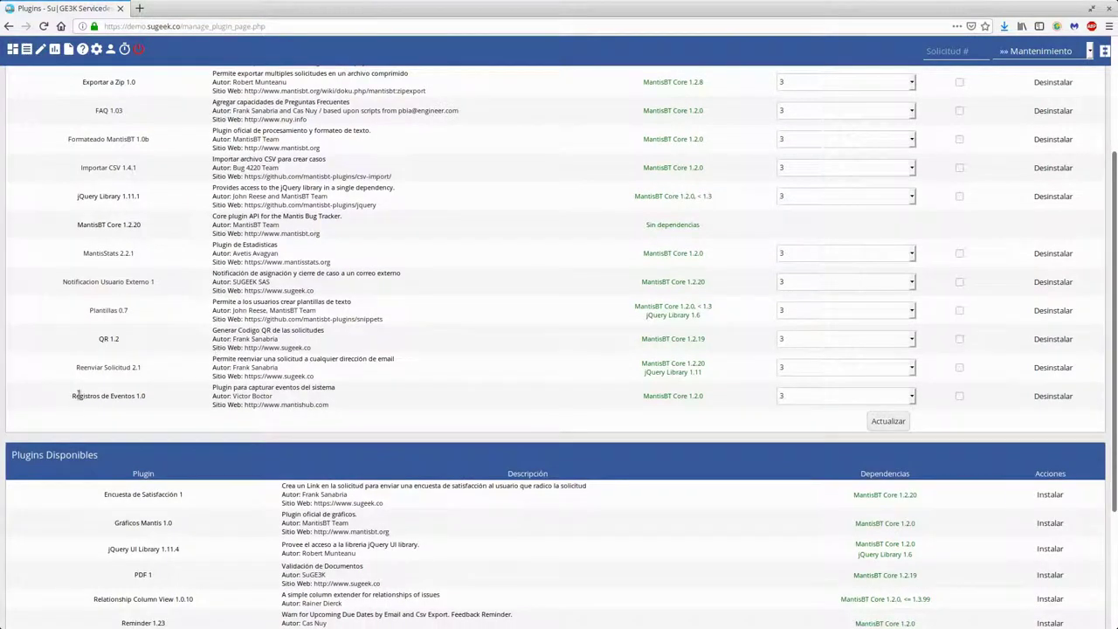
pyautogui.scroll(3, 380, 267)
pyautogui.scroll(1, 463, 199)
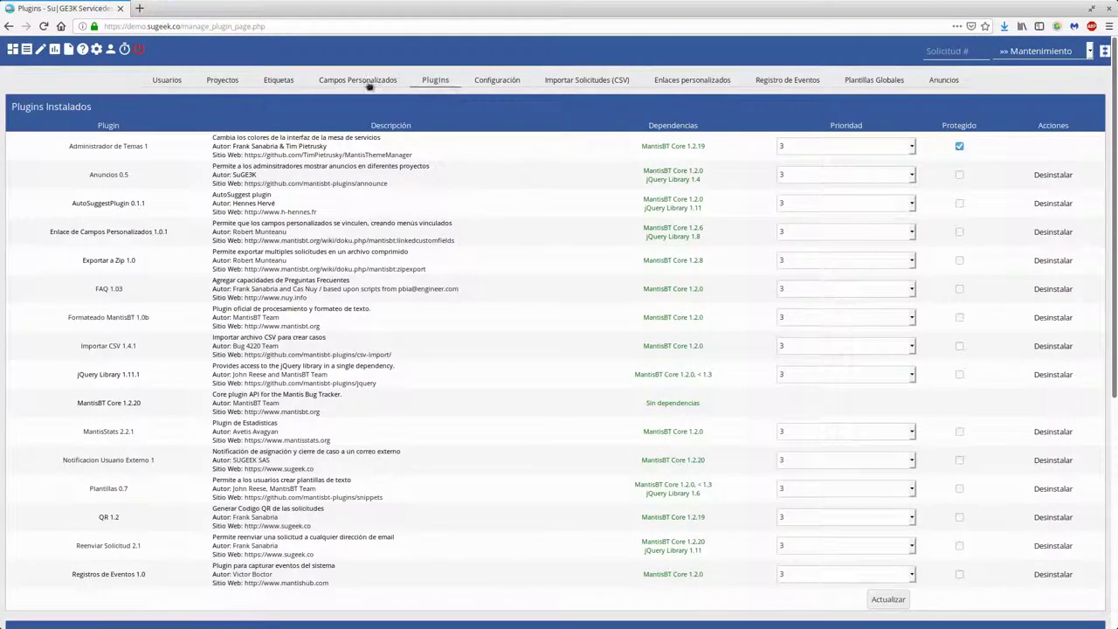
pyautogui.click(790, 83)
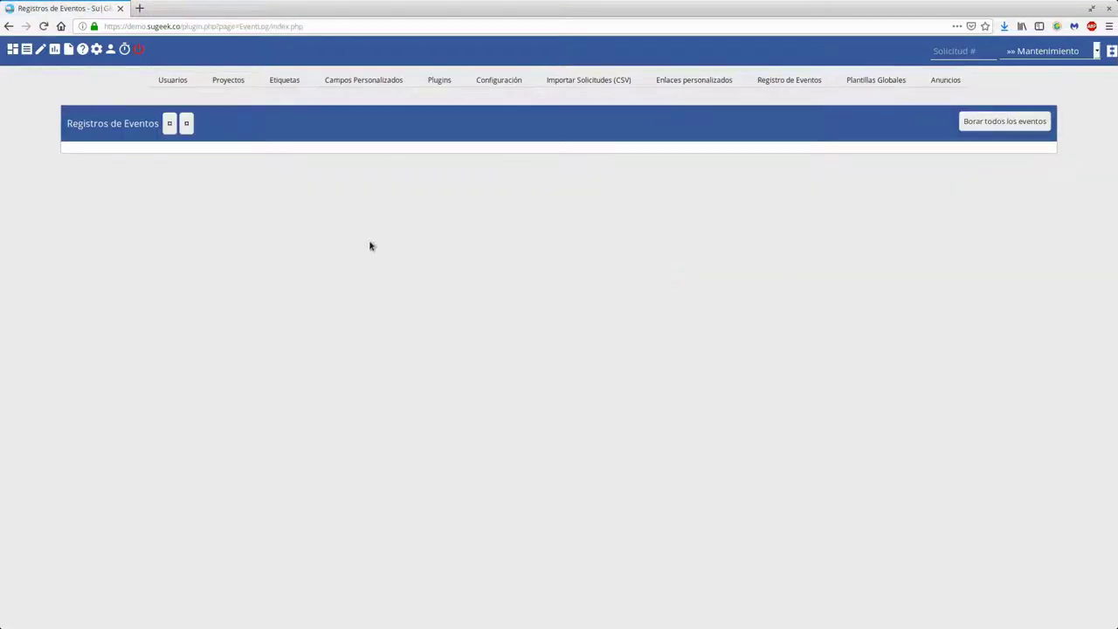
# Install the Relationship Column View 1.0.10 plugin from the available plugins.
pyautogui.click(441, 79)
pyautogui.scroll(-3, 353, 353)
pyautogui.scroll(-3, 342, 358)
pyautogui.moveTo(123, 444); pyautogui.dragTo(198, 444)
pyautogui.click(198, 444)
pyautogui.moveTo(77, 420); pyautogui.dragTo(207, 423)
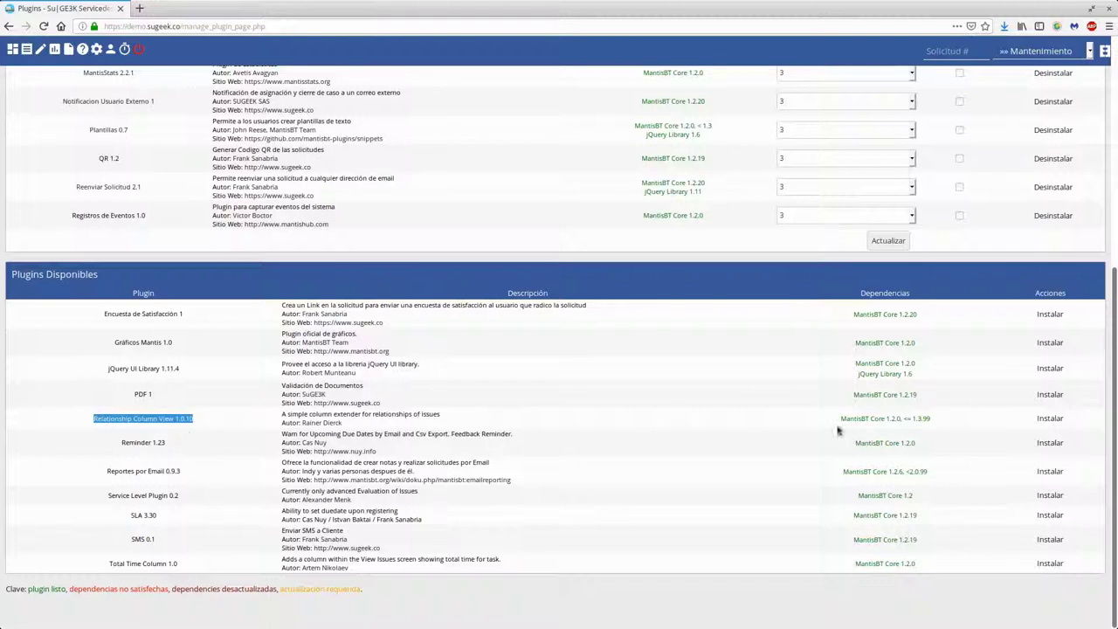
pyautogui.click(1035, 419)
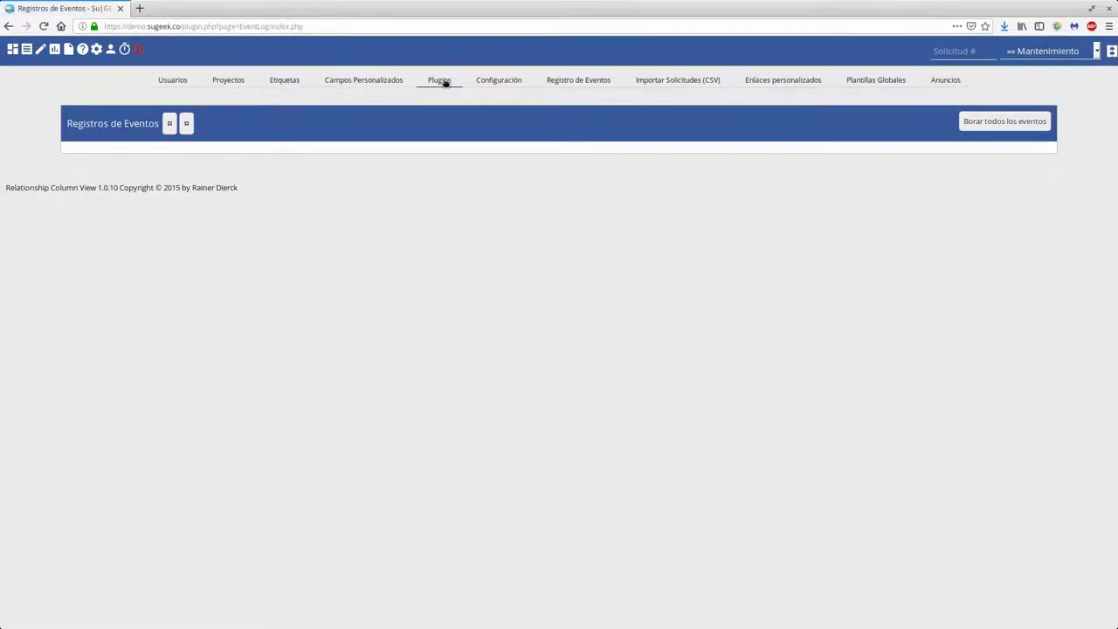
# Check the list of installed plugins for Relationship Column View.
pyautogui.click(439, 80)
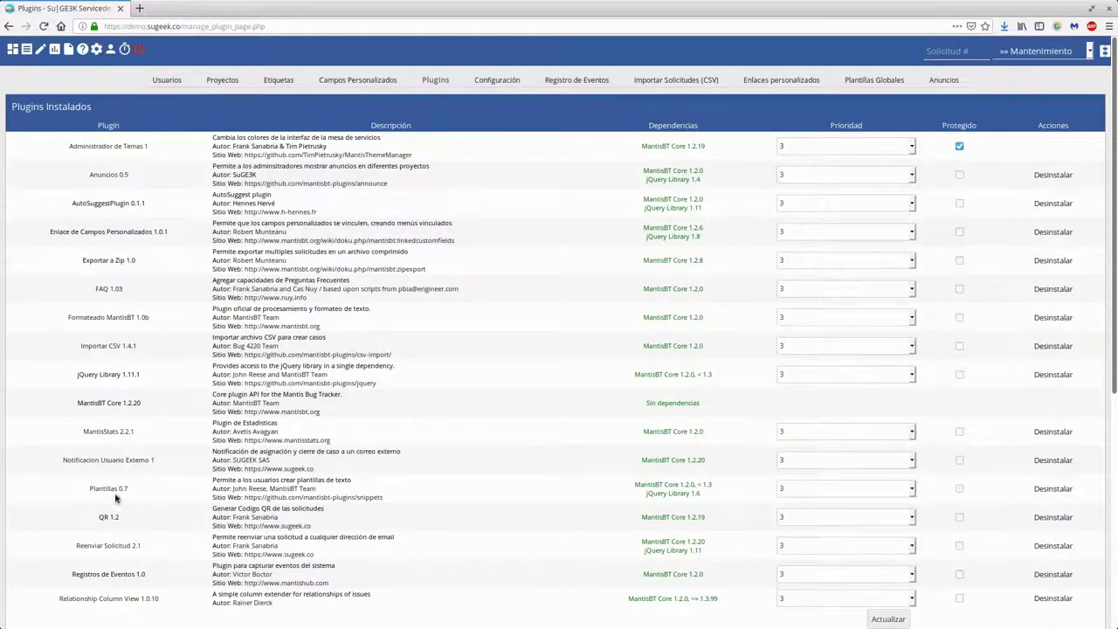
pyautogui.scroll(-5, 118, 353)
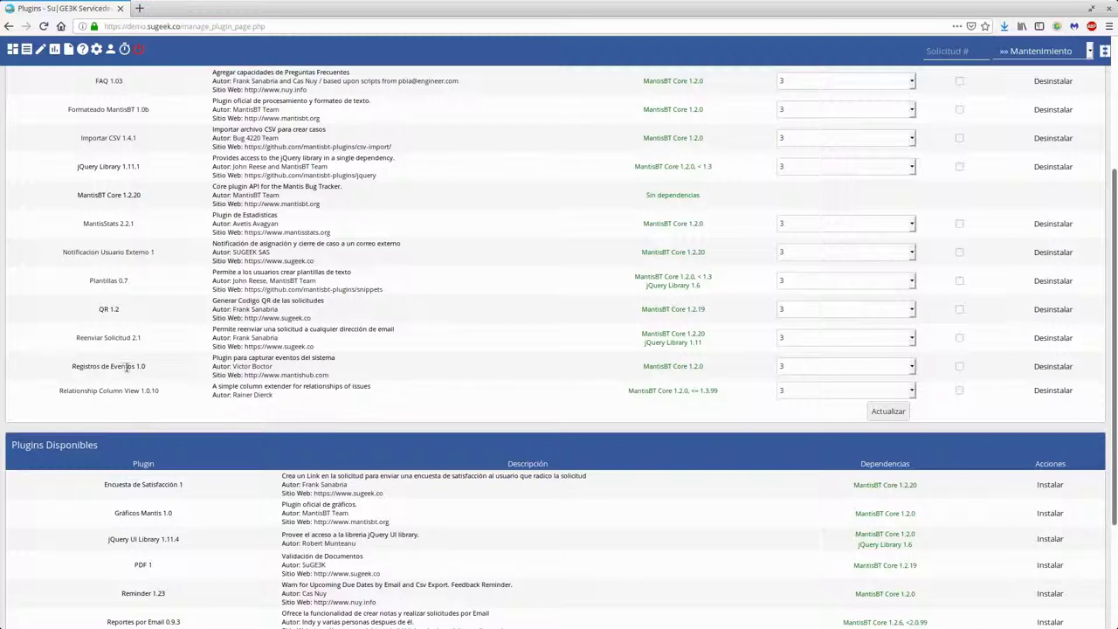
pyautogui.scroll(5, 489, 288)
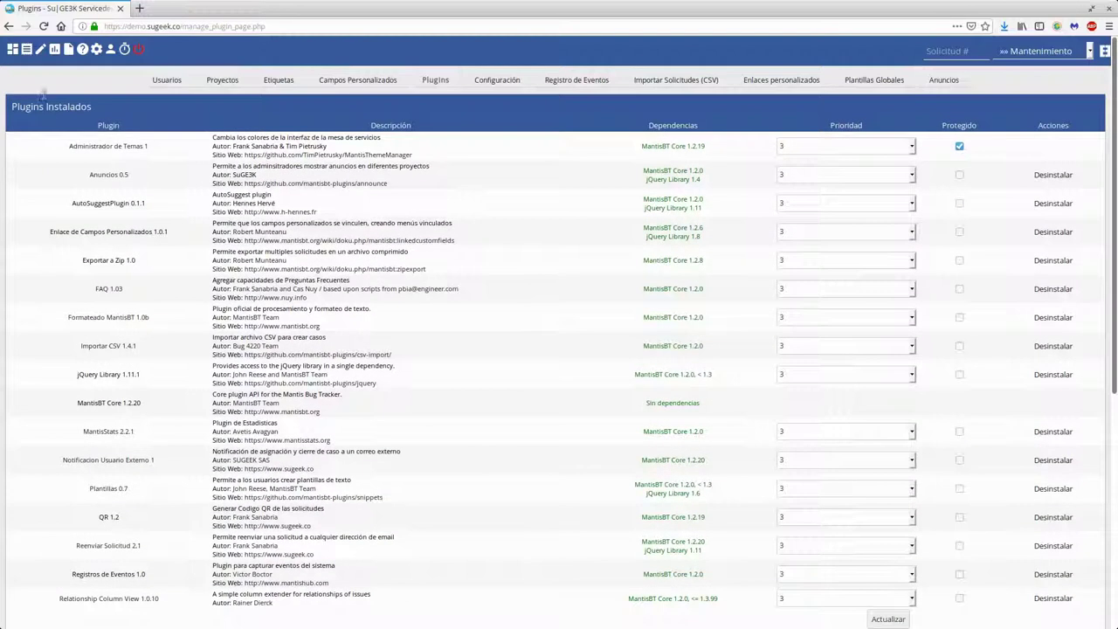
# Append the copied column name elationshipcolumnview_relationship to Ver Columnas de Solicitudes and try to update the current project's columns.
pyautogui.click(27, 49)
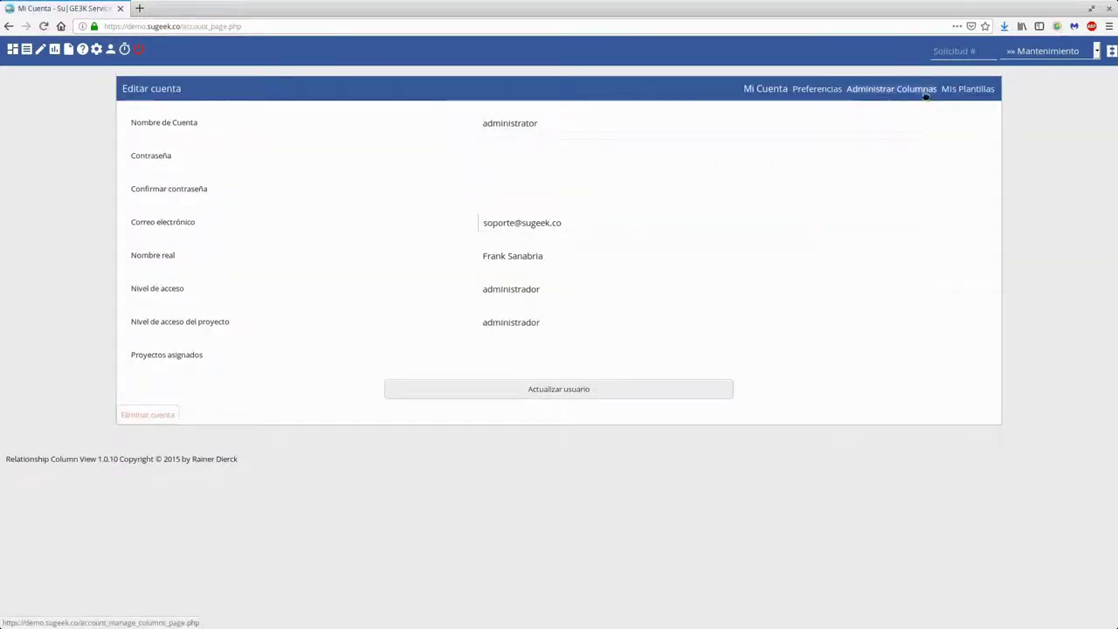
pyautogui.click(924, 93)
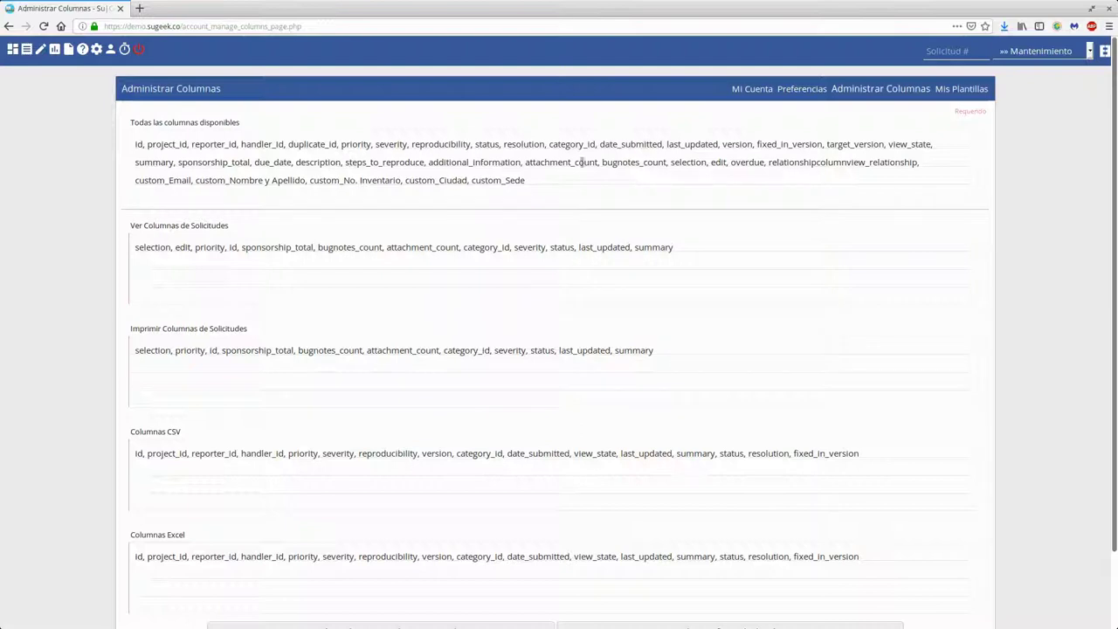
pyautogui.moveTo(772, 164); pyautogui.dragTo(880, 162)
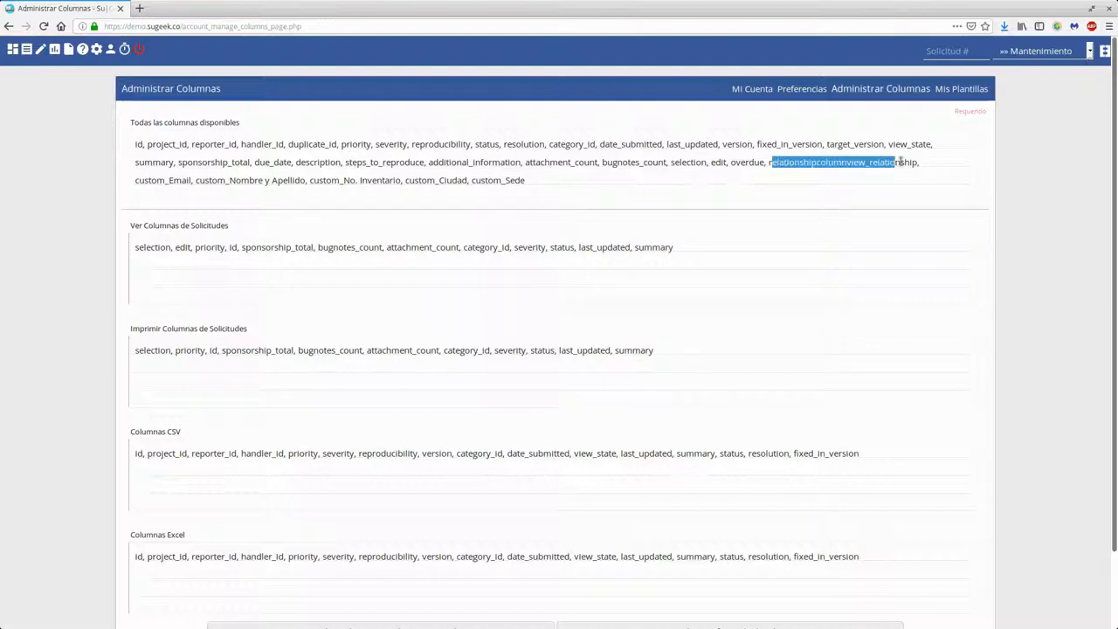
pyautogui.rightClick(917, 163)
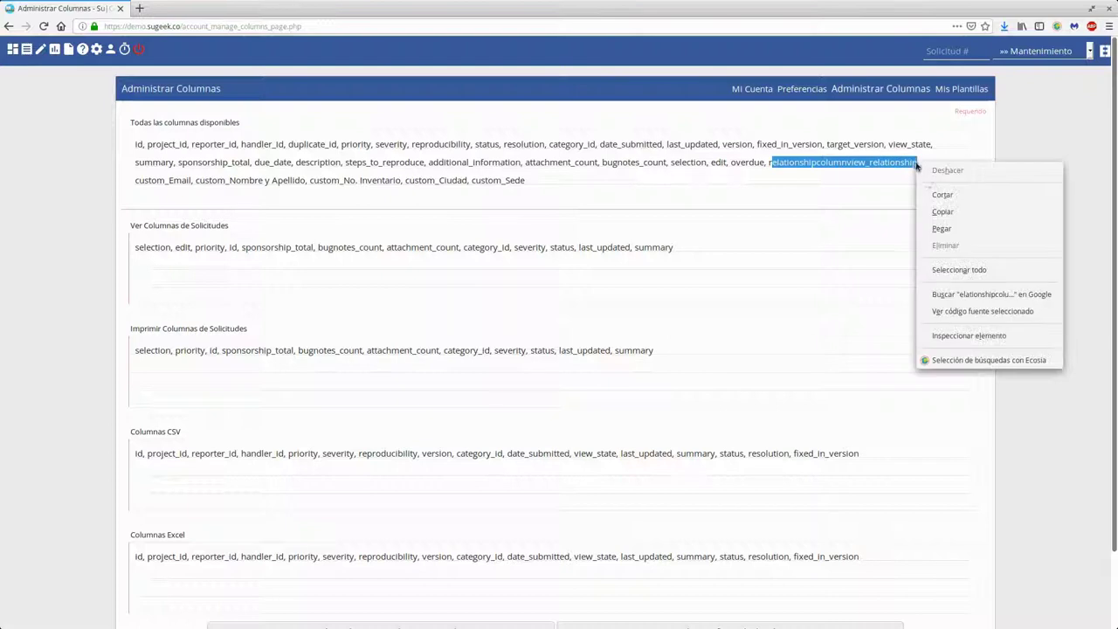
pyautogui.click(944, 212)
pyautogui.click(713, 248)
pyautogui.write('elationshipcolumnview_relationship')
pyautogui.scroll(-3, 891, 255)
pyautogui.click(534, 545)
pyautogui.scroll(-2, 621, 435)
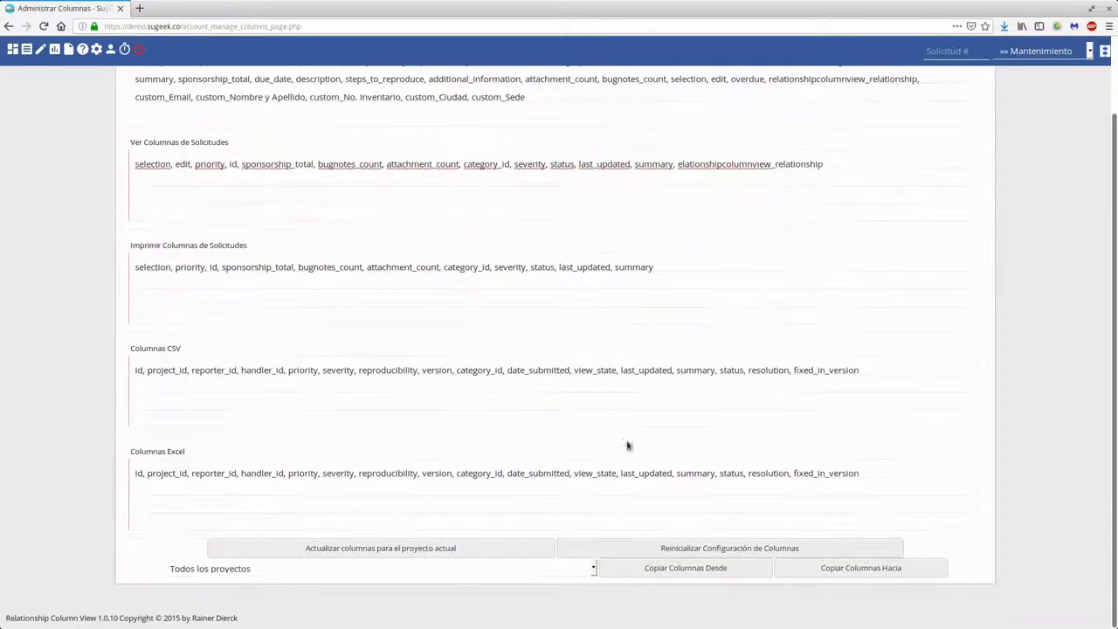
pyautogui.click(411, 547)
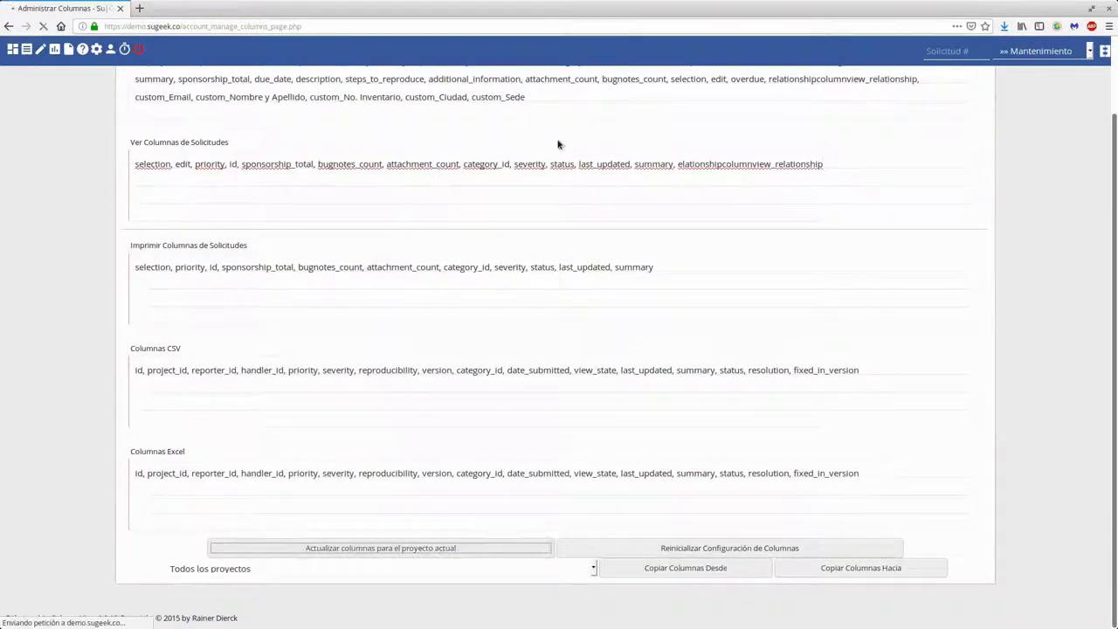
# Correct the added column name to relationshipcolumnview_relationship in Ver Columnas de Solicitudes and update the current project's columns.
pyautogui.click(9, 27)
pyautogui.click(679, 166)
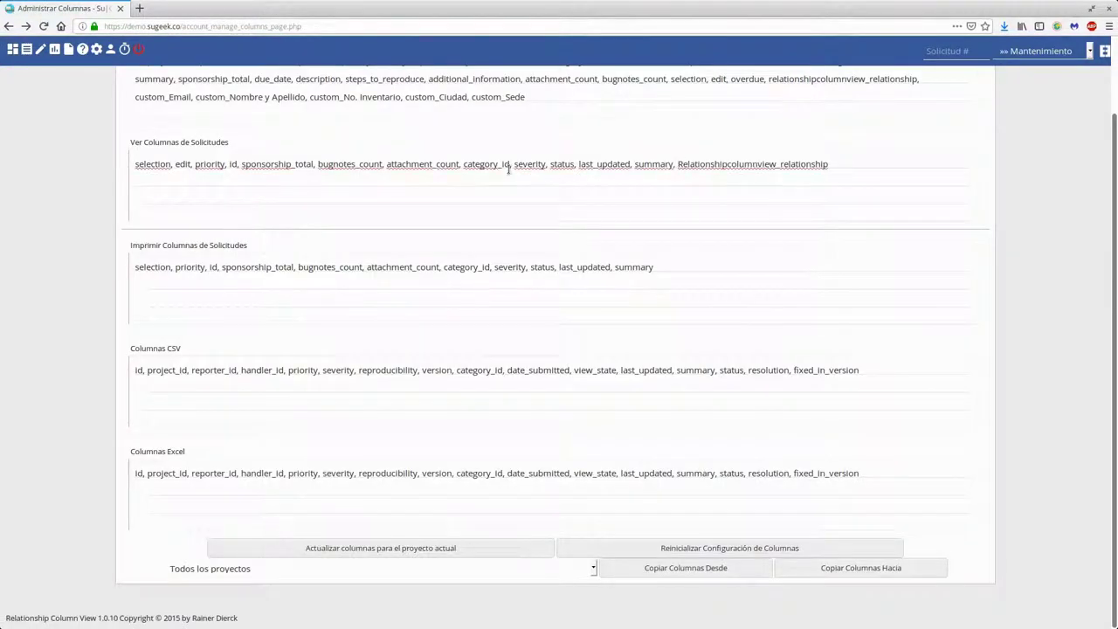
pyautogui.write('R')
pyautogui.press('BackSpace')
pyautogui.write('r')
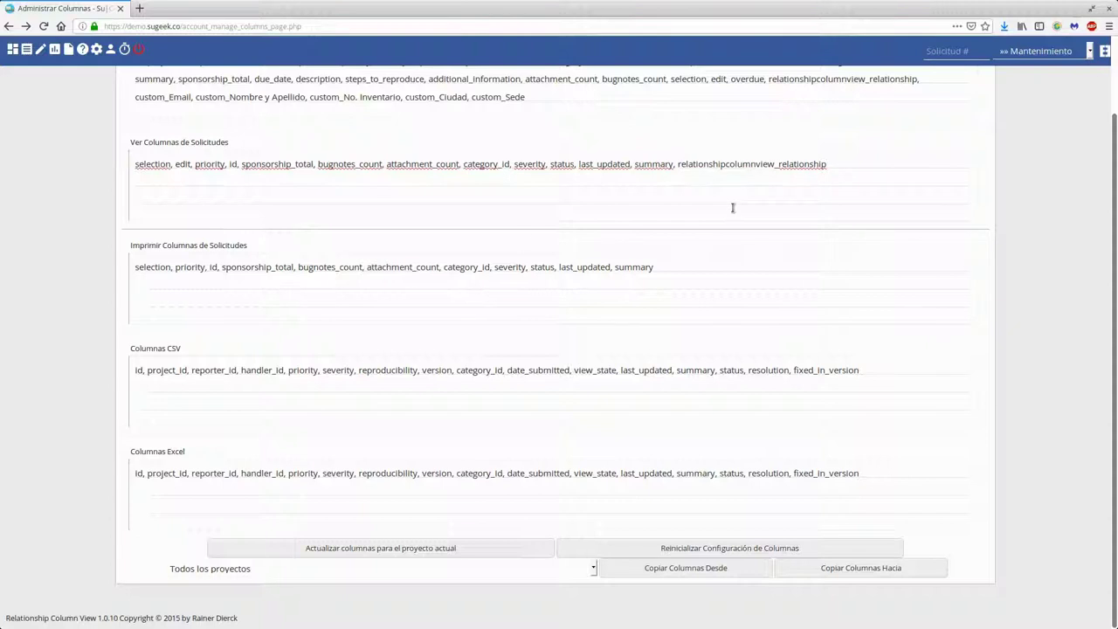
pyautogui.click(373, 547)
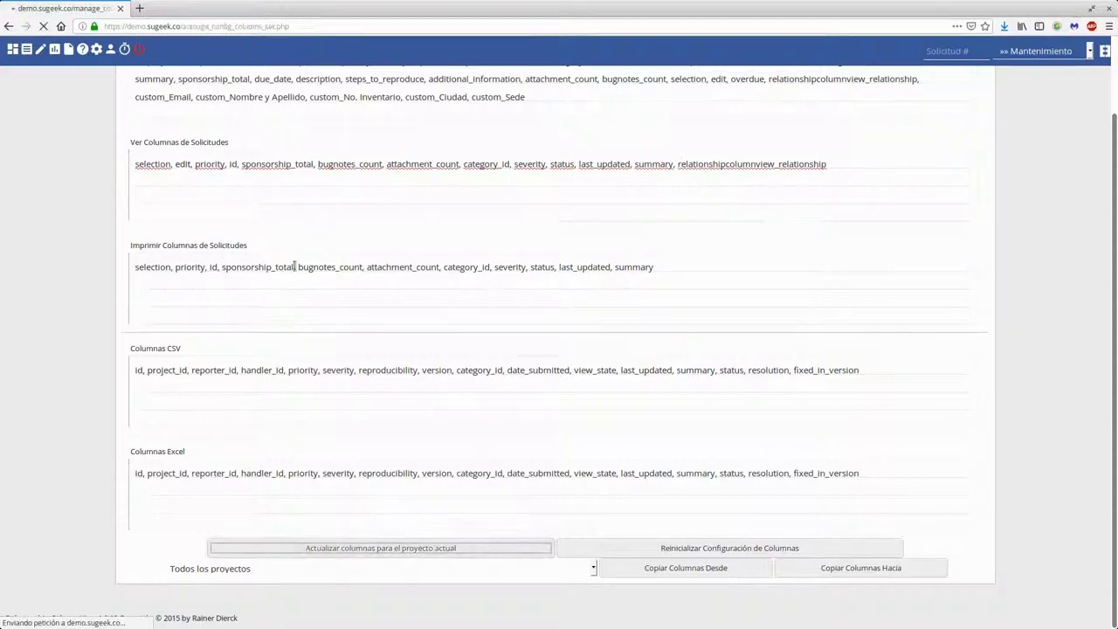
pyautogui.click(543, 122)
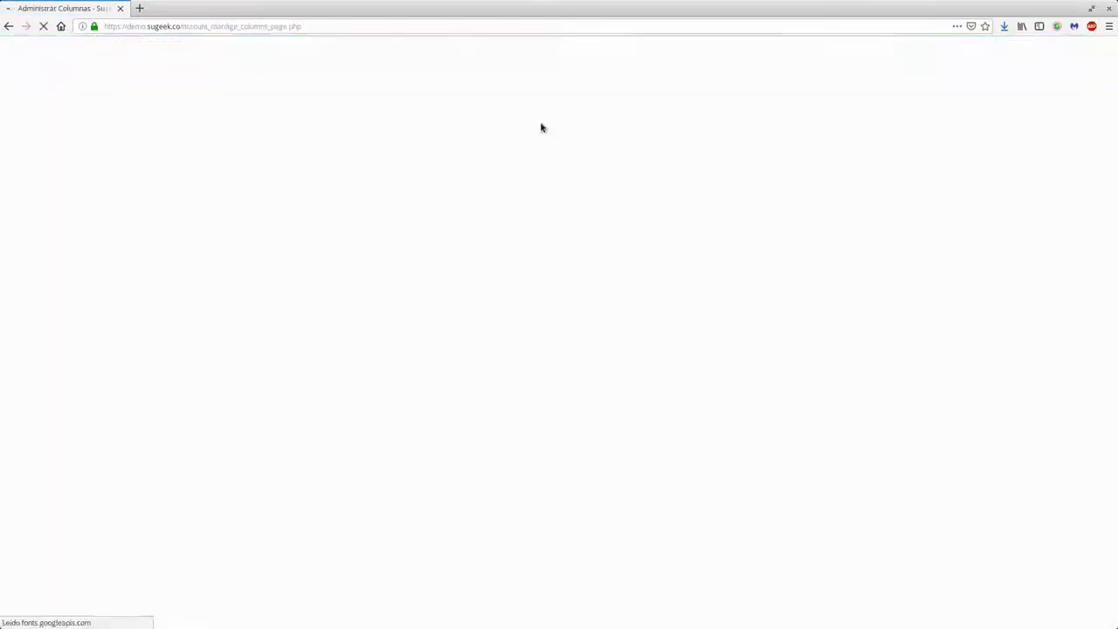
# In the Relationship Column View plugin configuration, set Mostrar Plugin en el pie de página? to No and update the configuration.
pyautogui.click(96, 49)
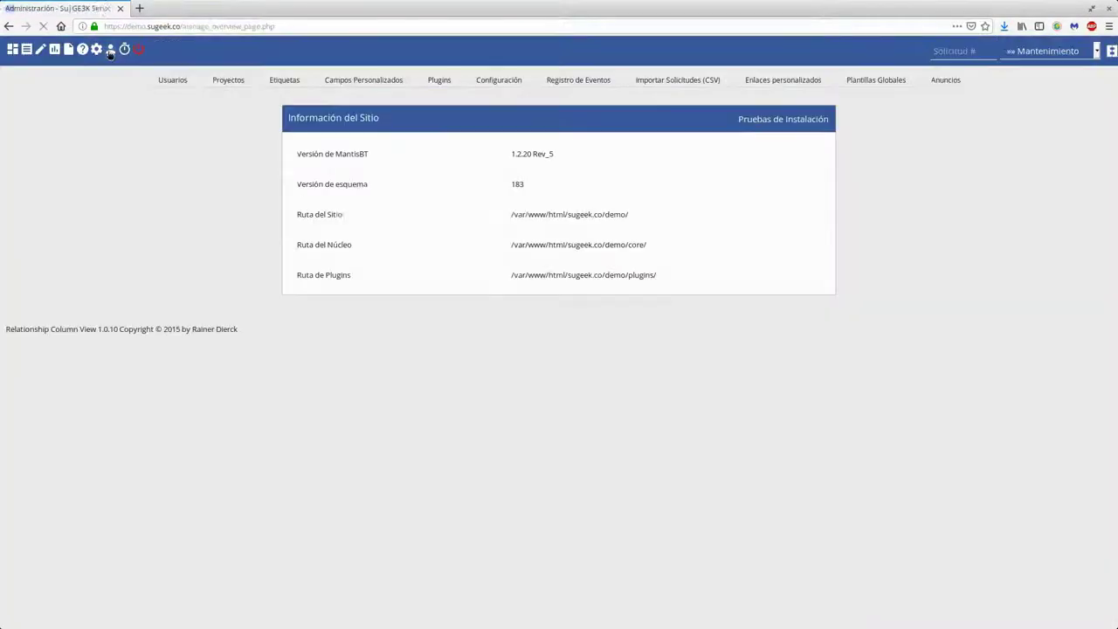
pyautogui.click(430, 80)
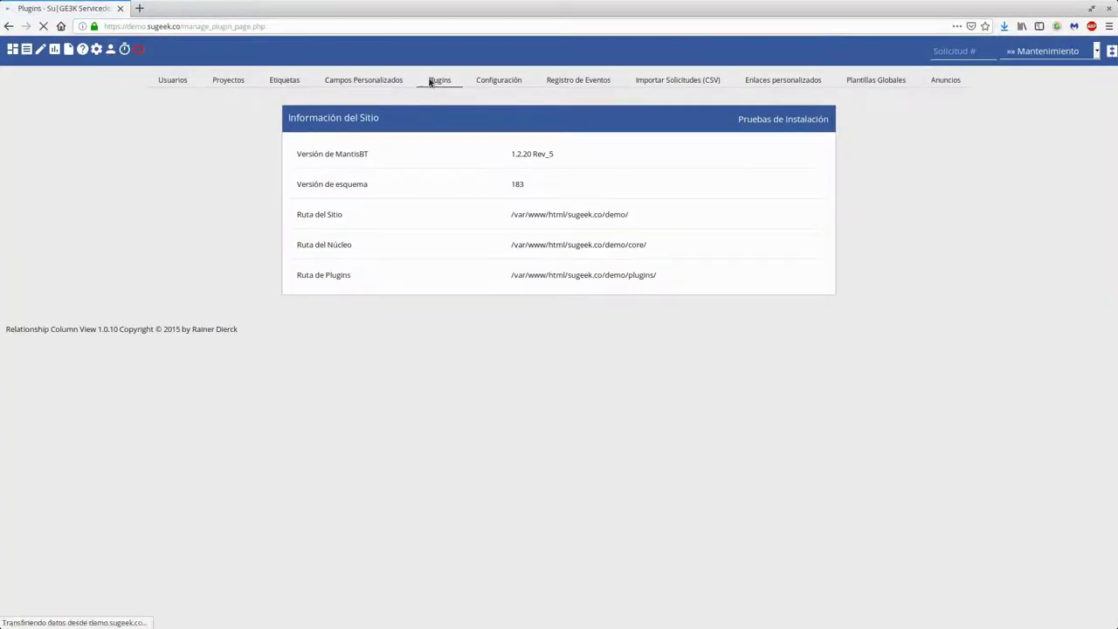
pyautogui.scroll(-3, 125, 241)
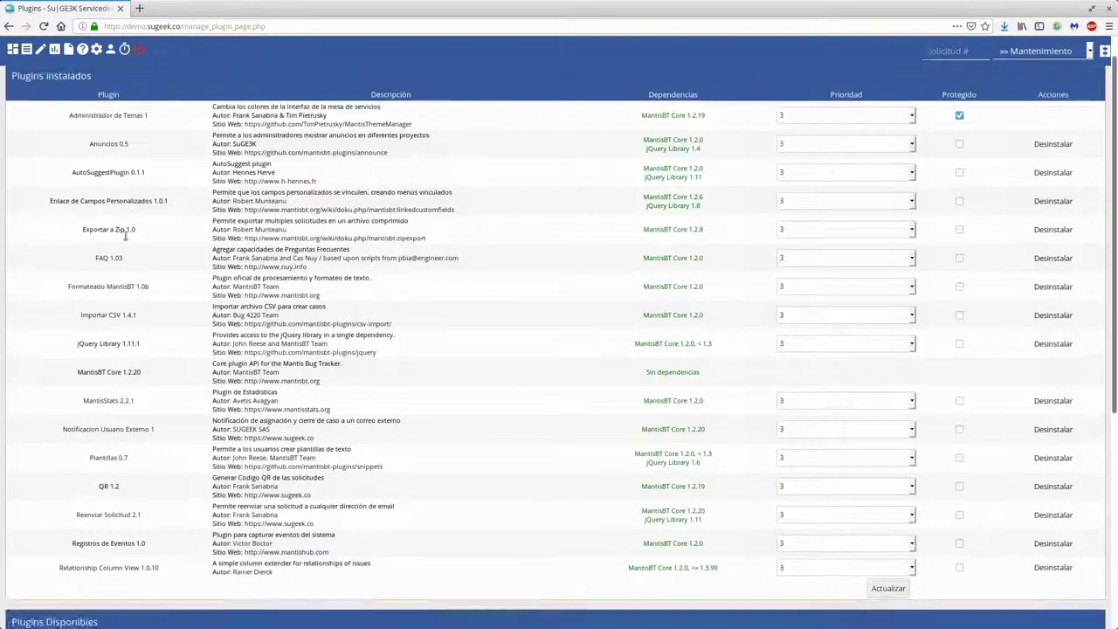
pyautogui.click(108, 420)
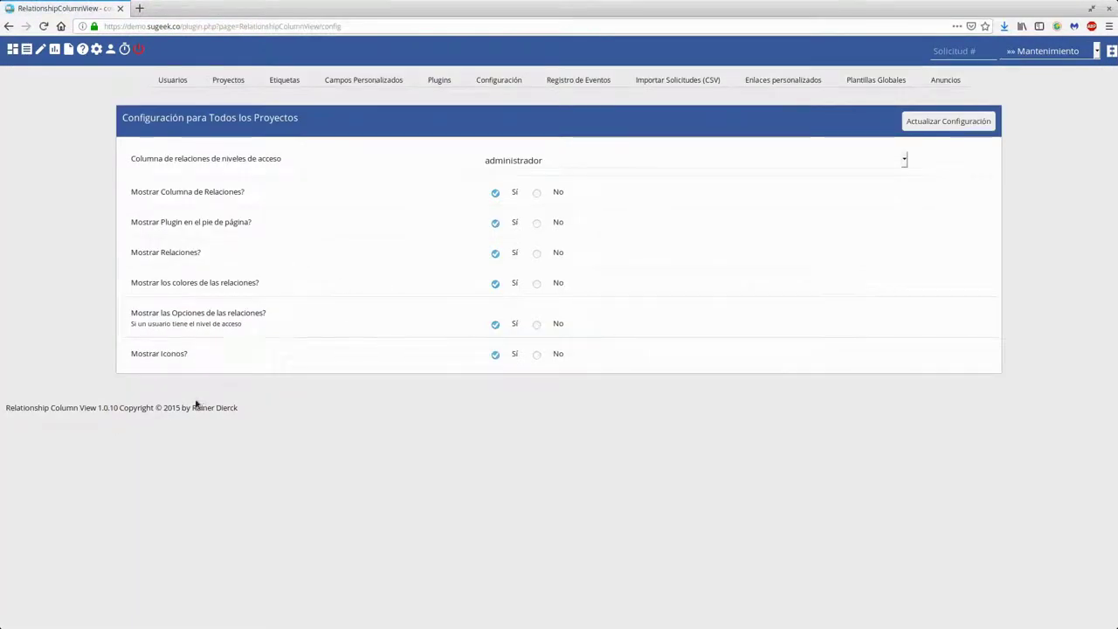
pyautogui.moveTo(77, 404); pyautogui.dragTo(317, 416)
pyautogui.click(316, 419)
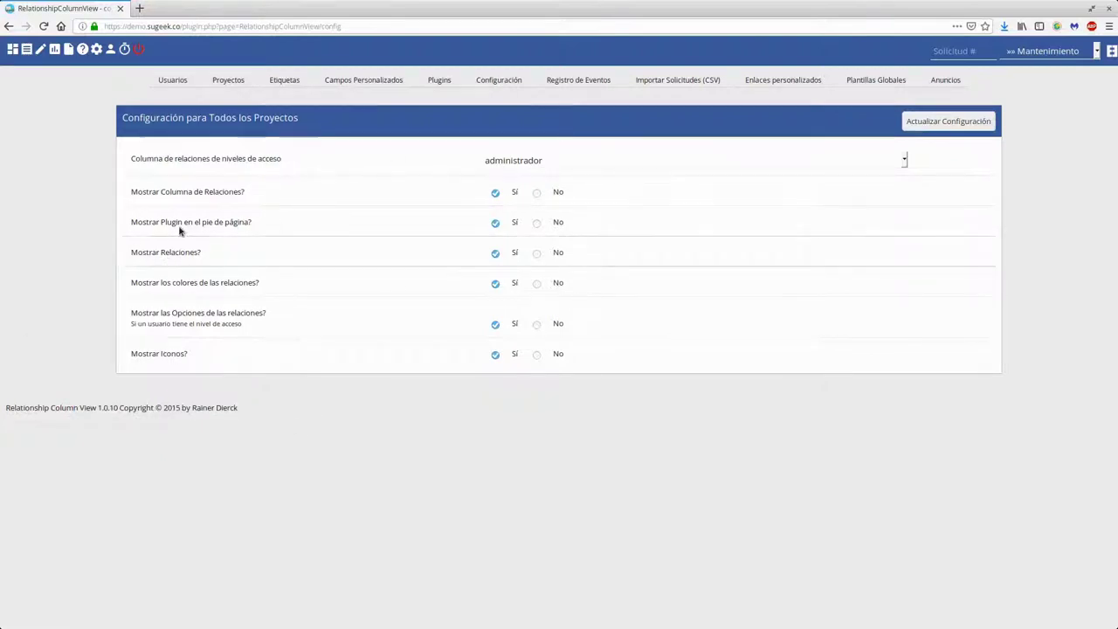
pyautogui.click(948, 120)
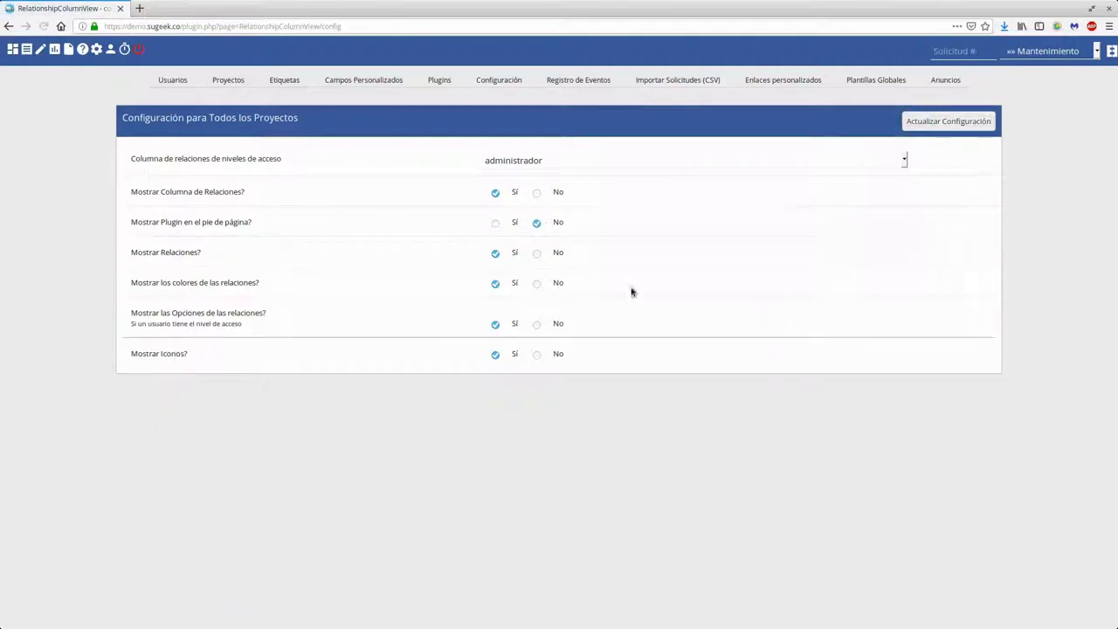
# View the request list with its Relaciones column and switch the project to Todos los proyectos.
pyautogui.click(26, 49)
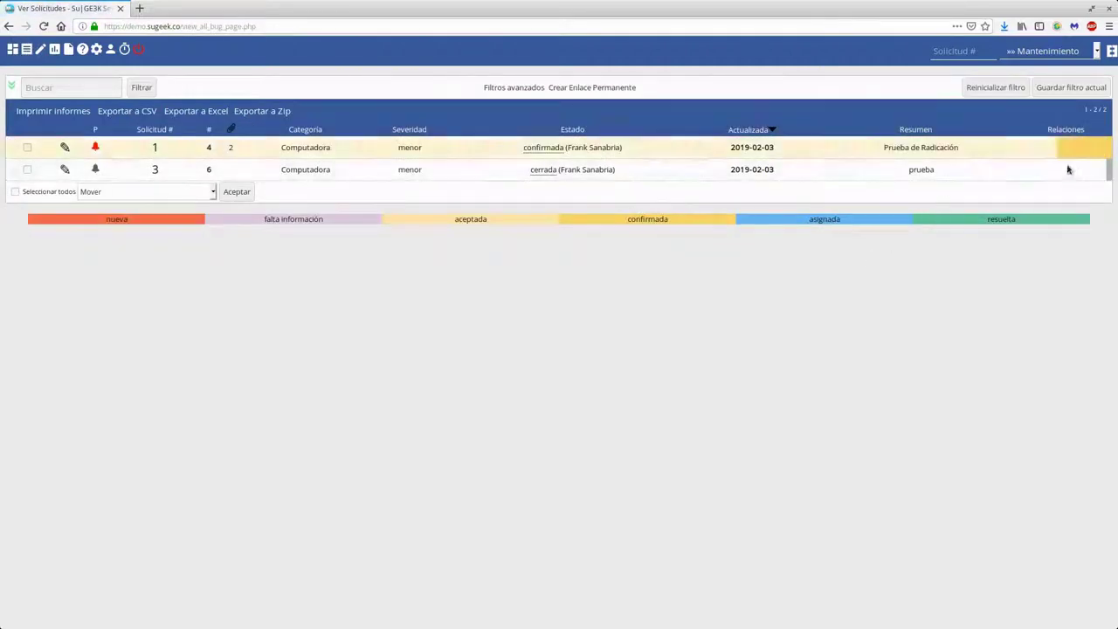
pyautogui.click(1053, 53)
pyautogui.click(1048, 69)
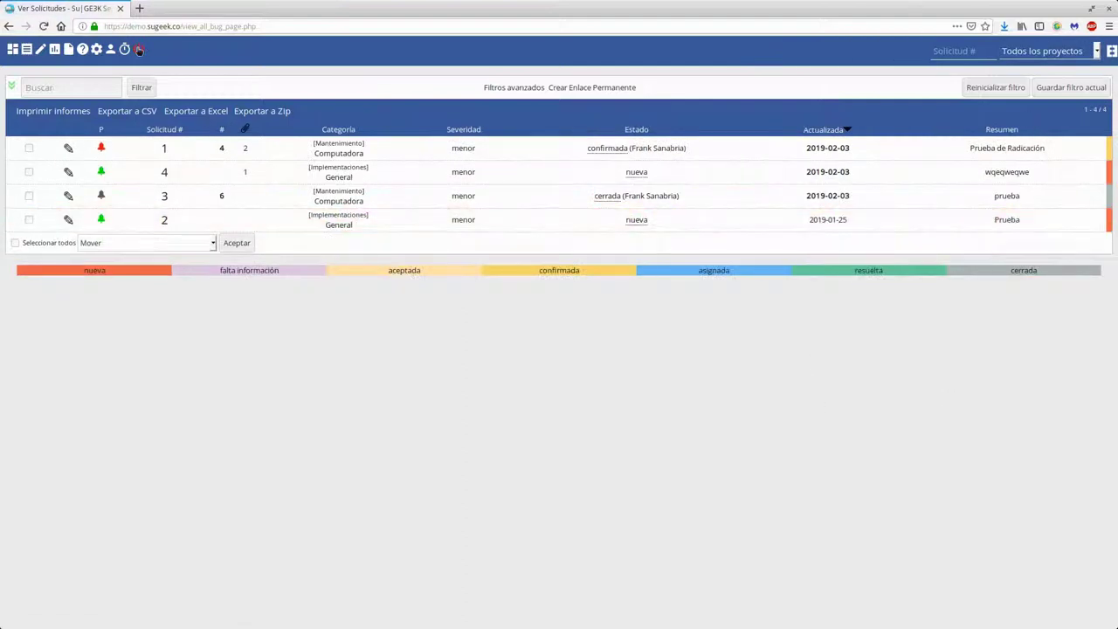
# Copy the account's column configuration from the Mantenimiento project and save it as the default columns for all projects.
pyautogui.click(110, 50)
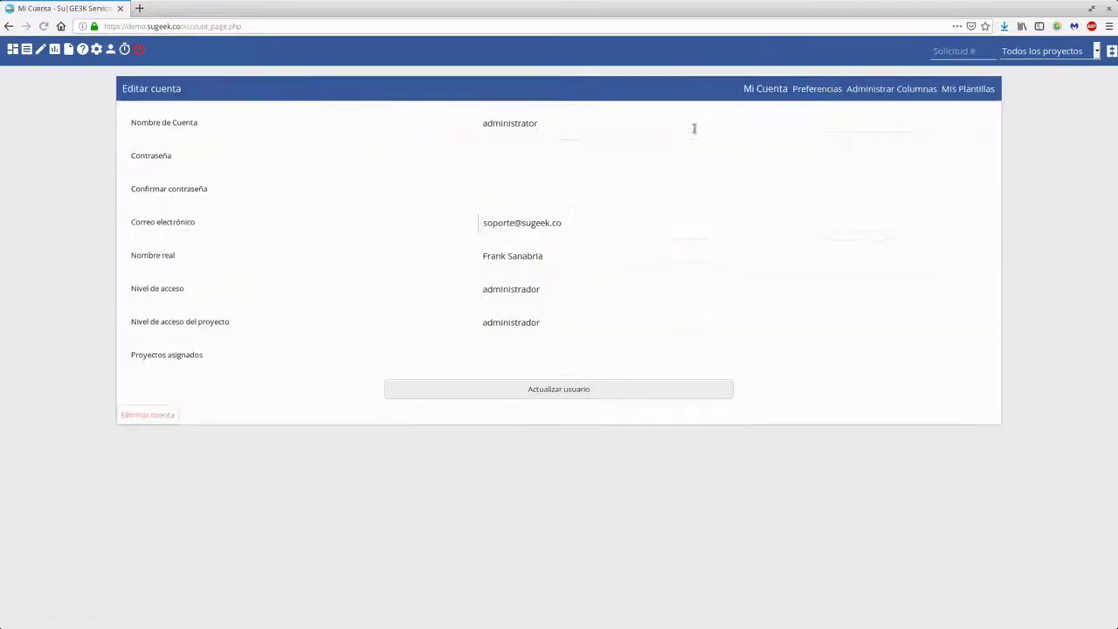
pyautogui.click(886, 88)
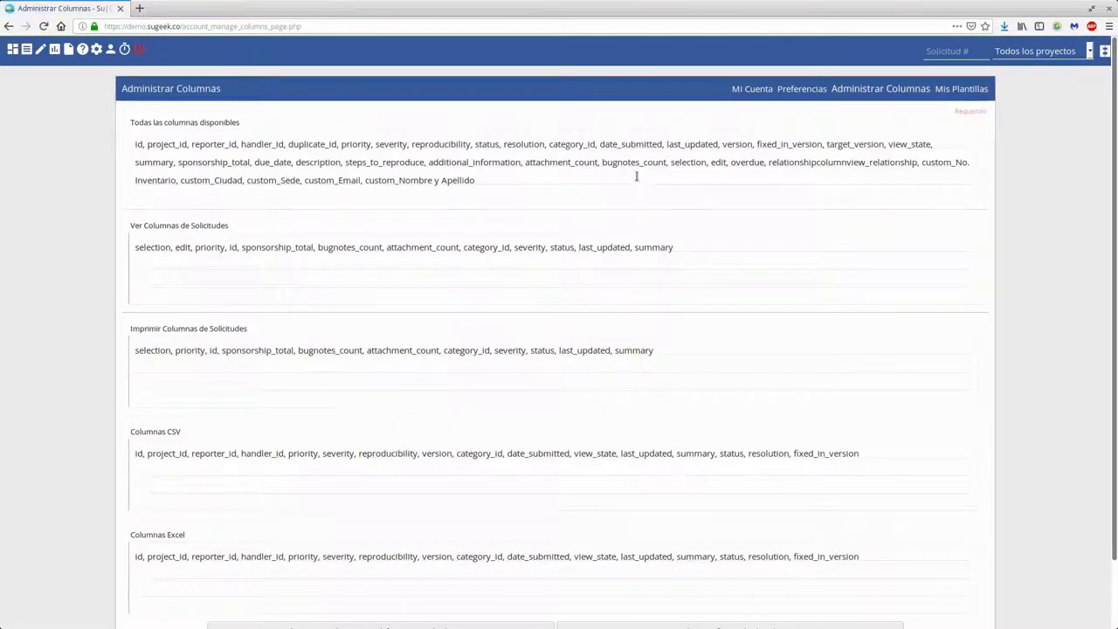
pyautogui.scroll(-2, 467, 417)
pyautogui.click(539, 582)
pyautogui.click(539, 582)
pyautogui.click(539, 582)
pyautogui.click(338, 559)
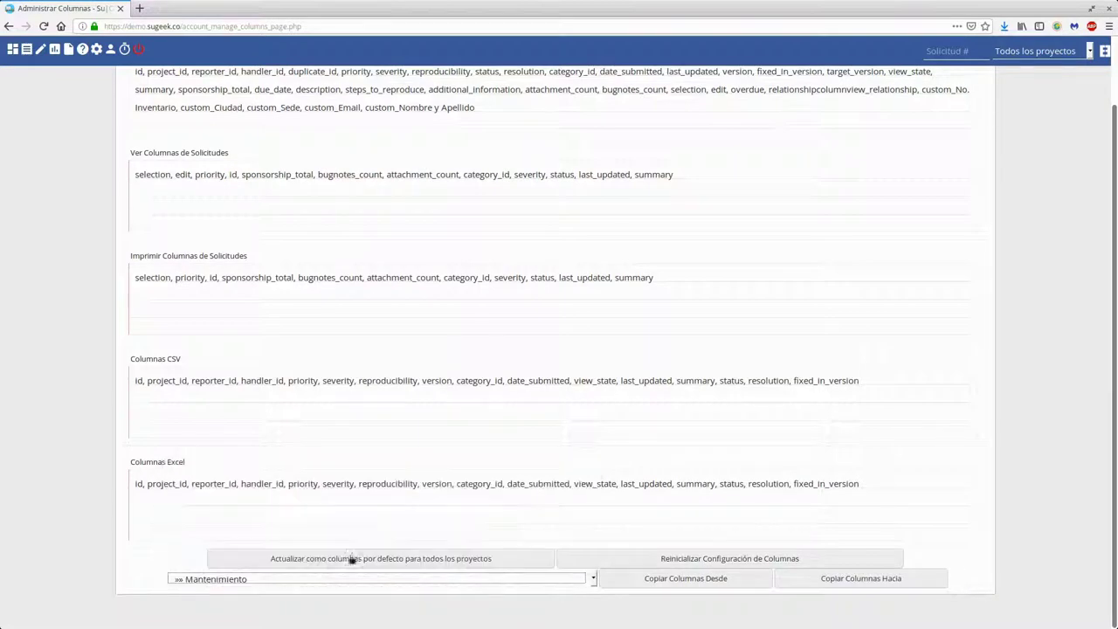
pyautogui.click(655, 583)
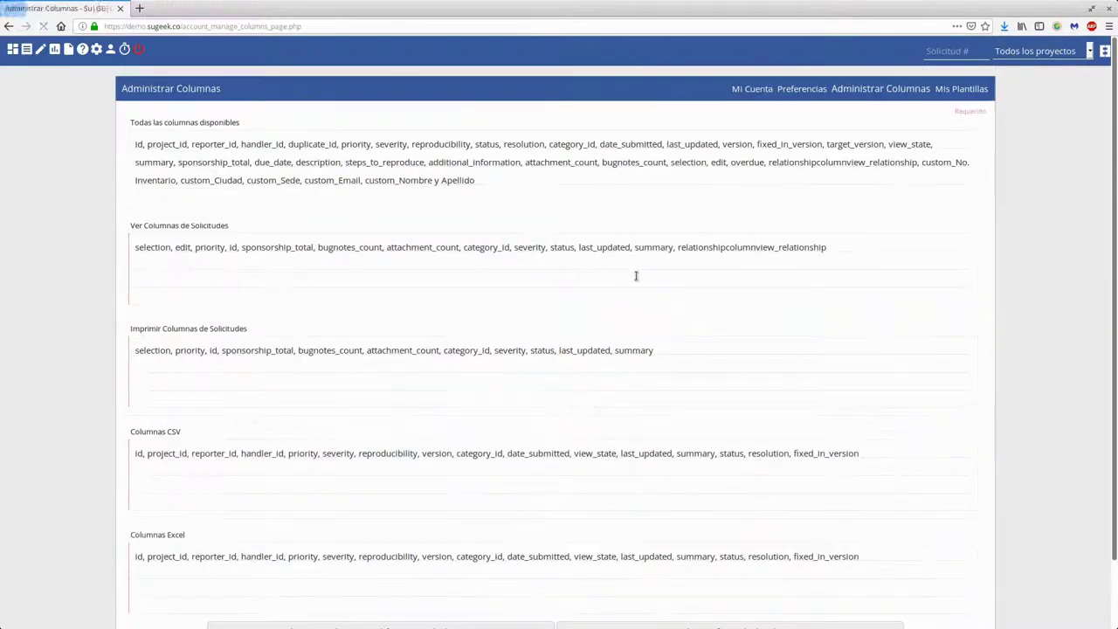
pyautogui.scroll(-2, 617, 276)
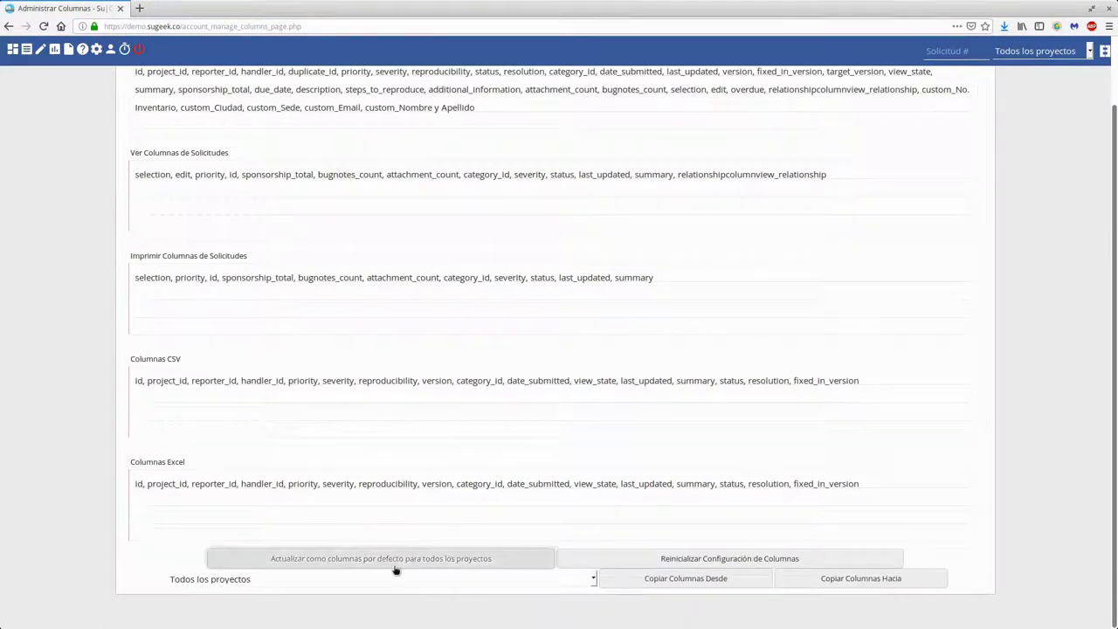
pyautogui.click(393, 563)
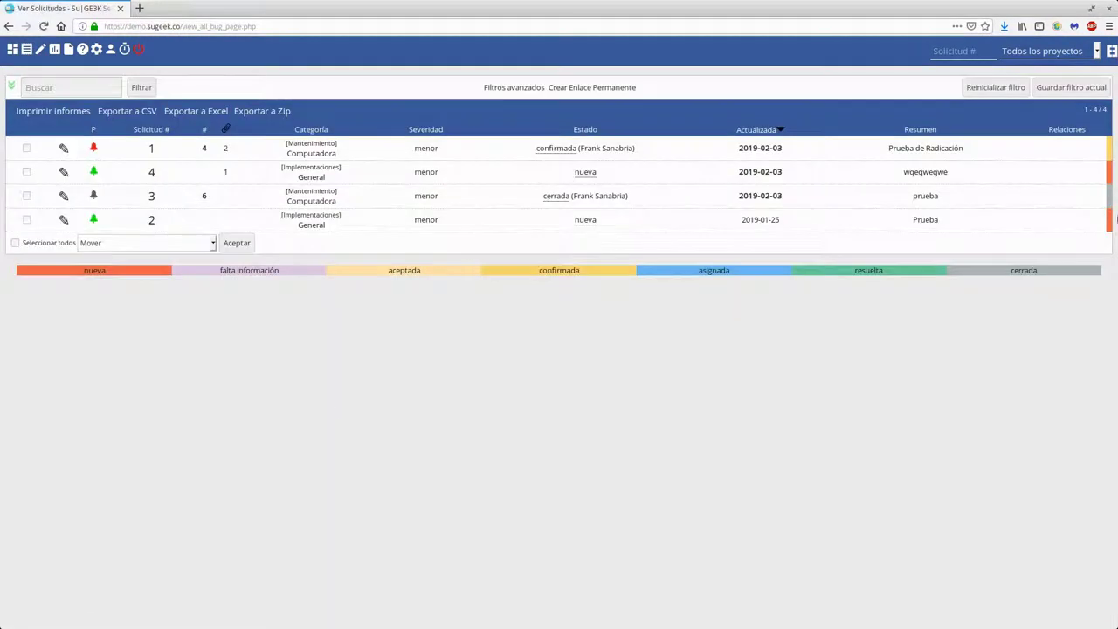
# Add a relationship to request 1, Prueba de Radicación, marking it as relacionada con request 4.
pyautogui.click(151, 151)
pyautogui.scroll(-2, 425, 532)
pyautogui.write('2')
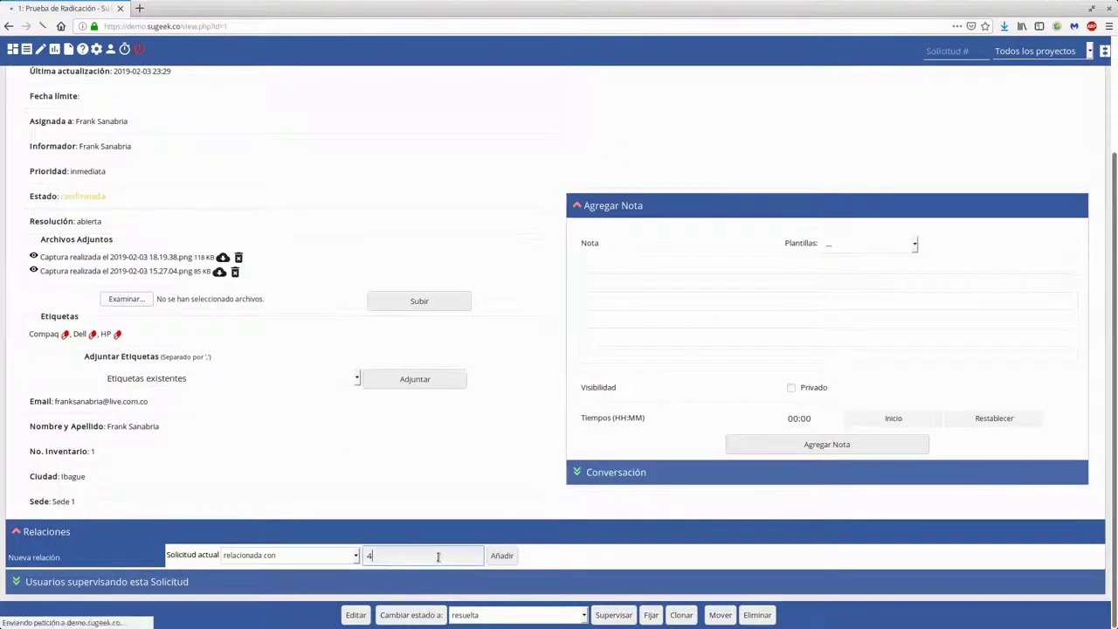
pyautogui.press('Return')
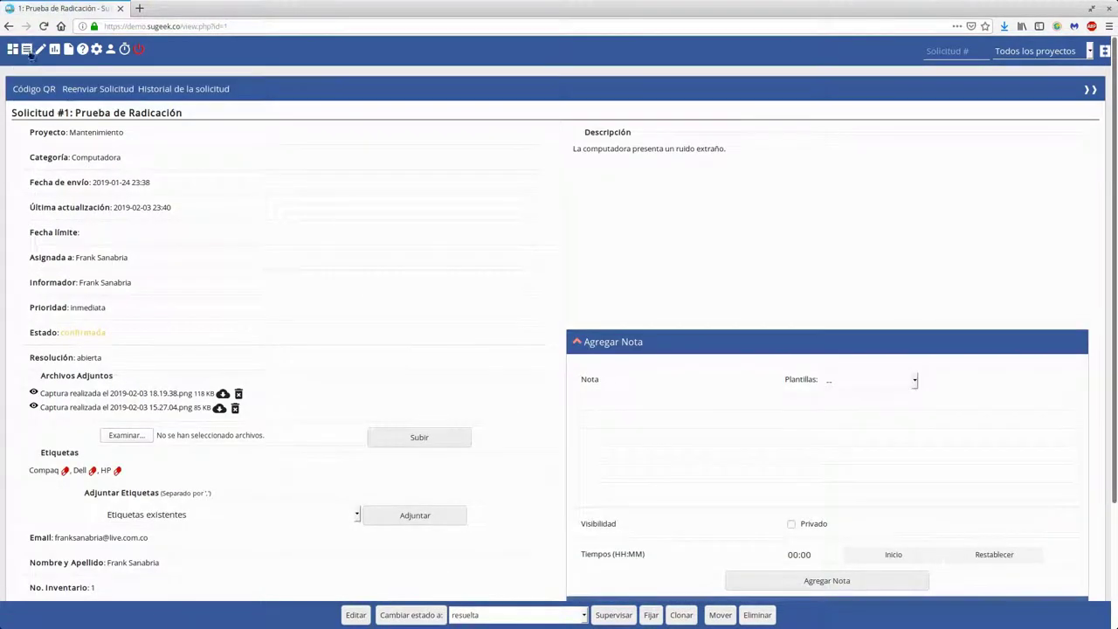
# Check the Relaciones column in the request list and follow request 4's link to related request 1, returning to the list.
pyautogui.click(26, 49)
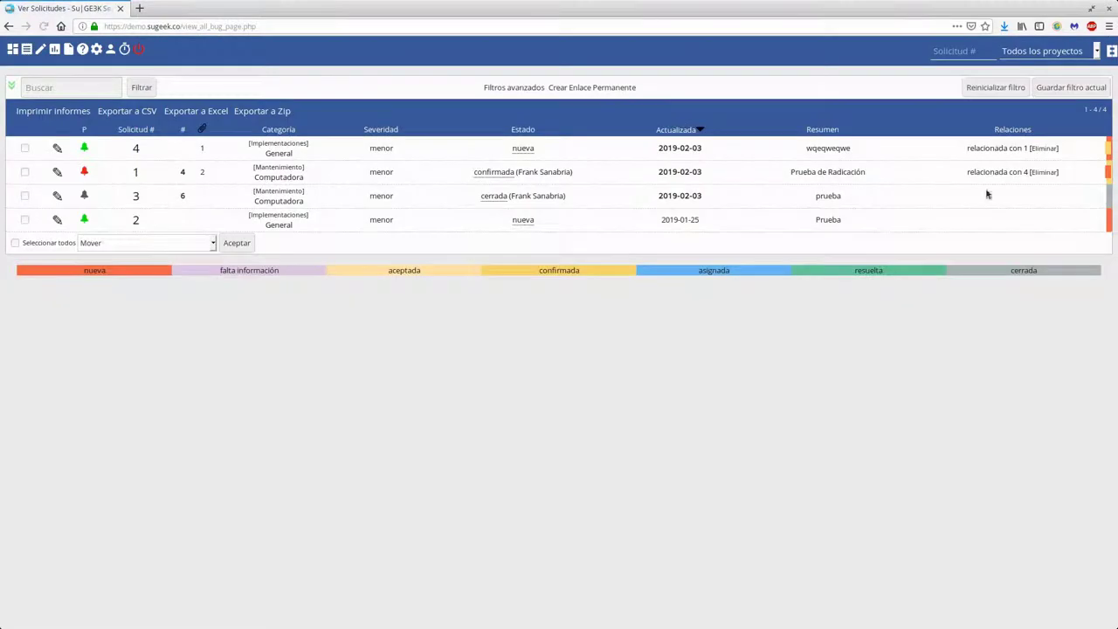
pyautogui.click(1026, 149)
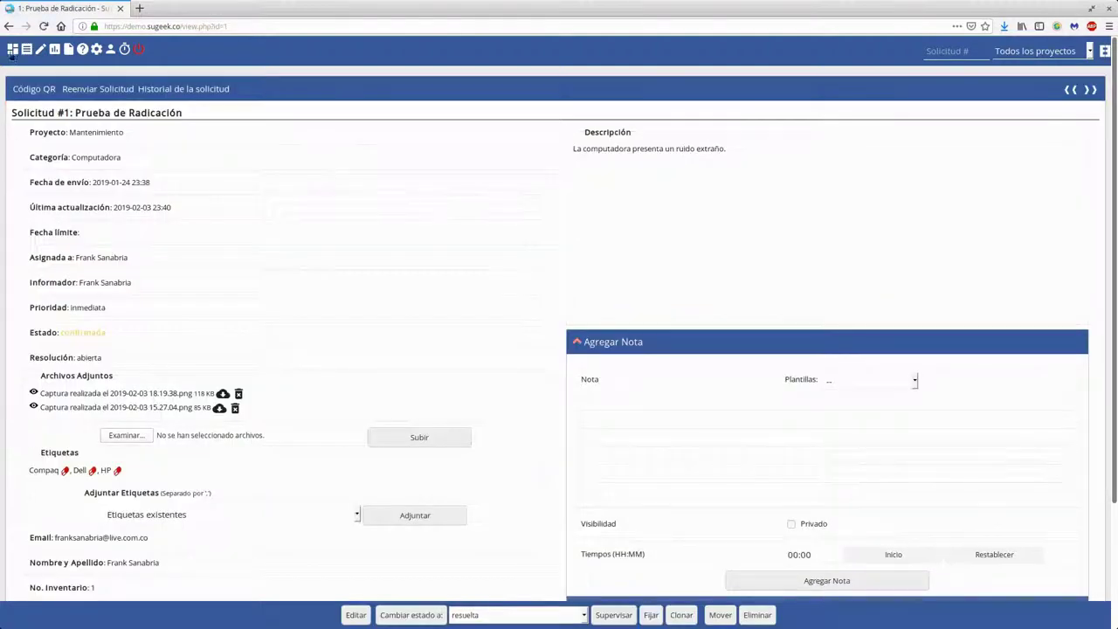
pyautogui.click(7, 26)
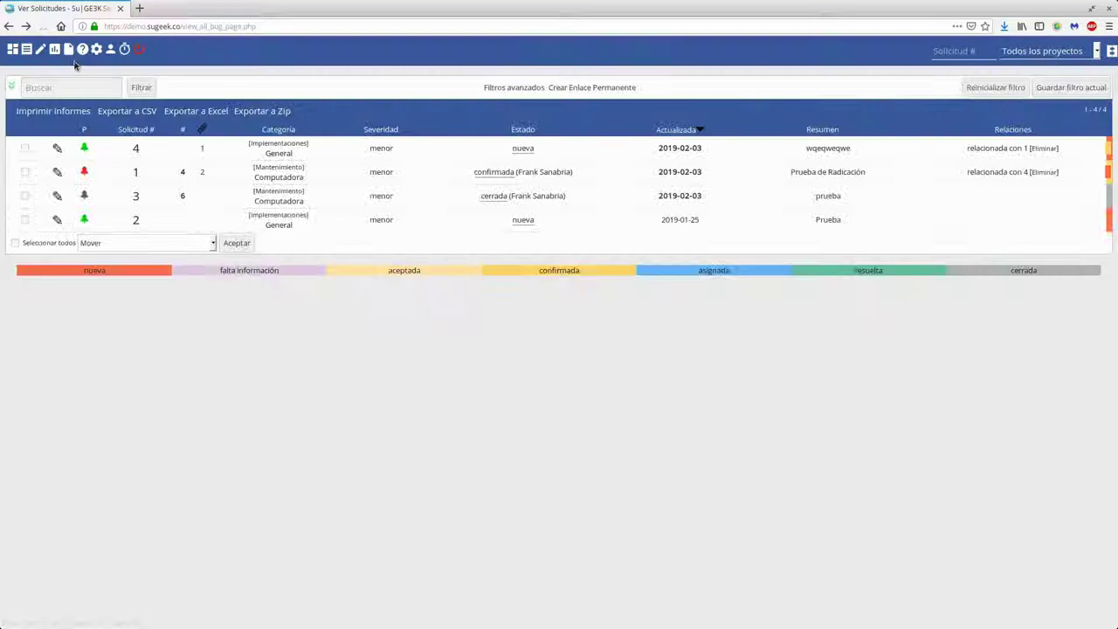
# Start reporting a new request in the Implementaciones project.
pyautogui.click(40, 51)
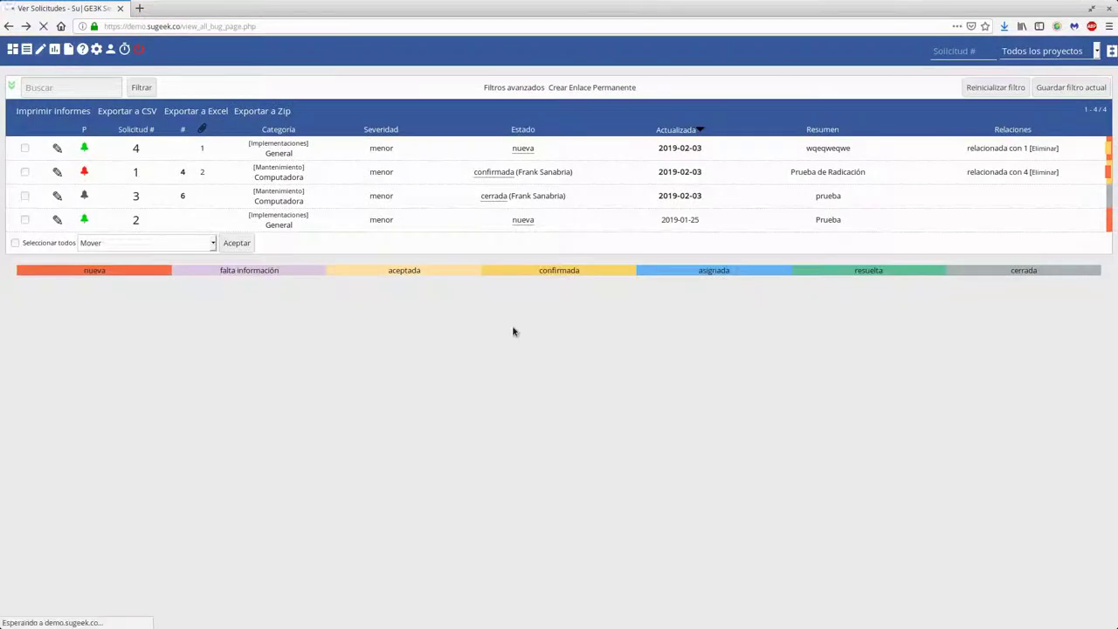
pyautogui.click(593, 125)
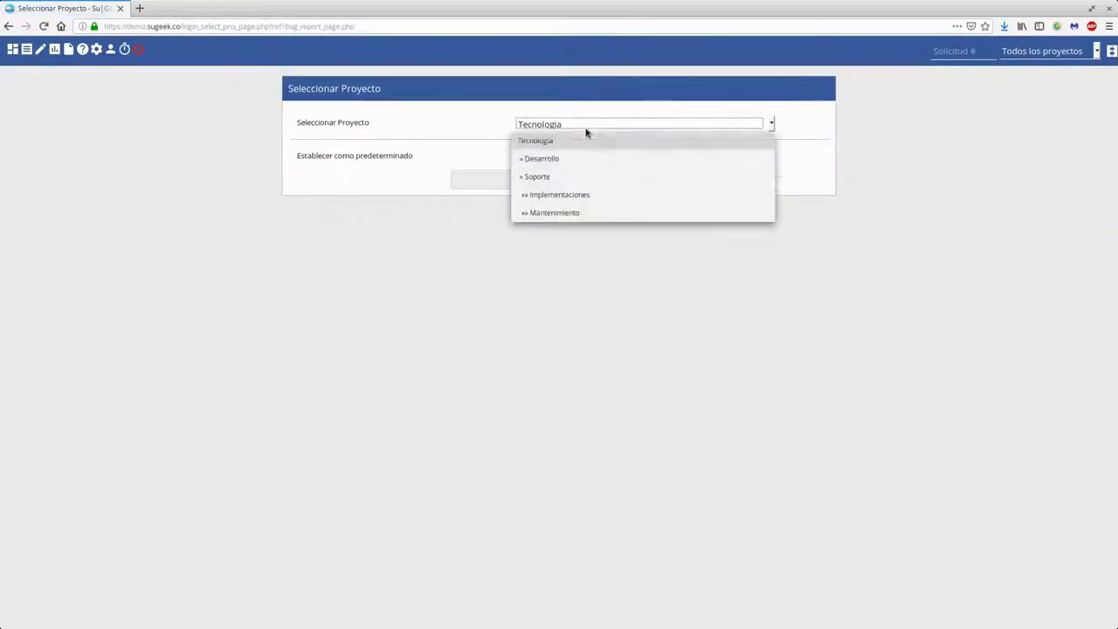
pyautogui.click(564, 196)
pyautogui.click(561, 180)
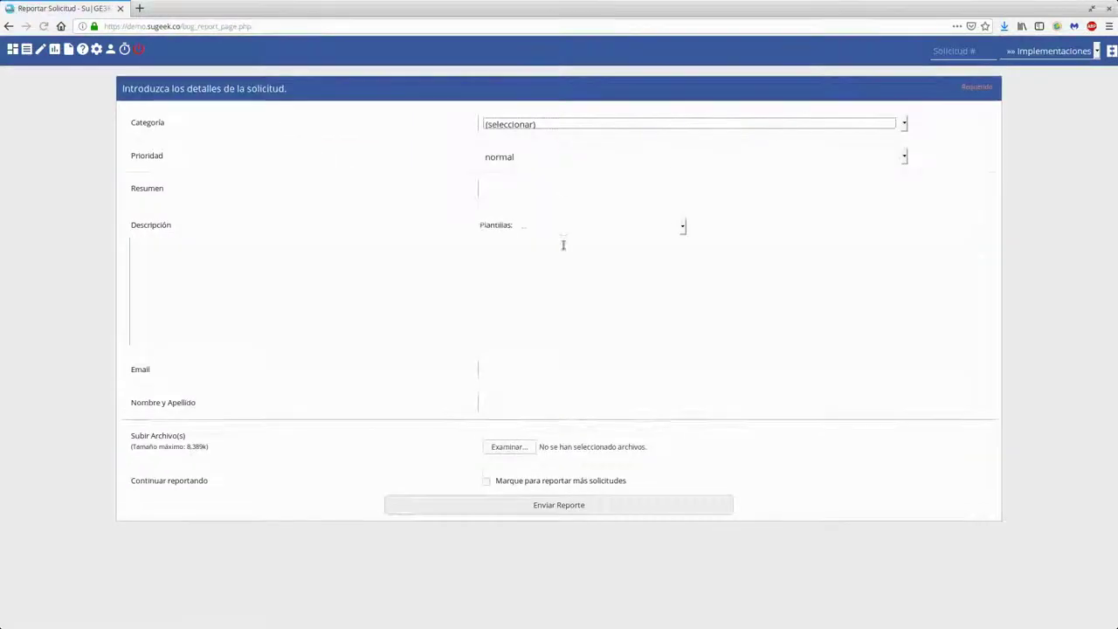
# Set the new request's category to [Todos los proyectos] General, keep the priority normal and enter the summary sdfsdfdsf.
pyautogui.click(549, 124)
pyautogui.click(524, 157)
pyautogui.click(521, 187)
pyautogui.write('sdfsdfdsf')
# Insert the XYZ información template text into the request's description and append some filler text.
pyautogui.click(524, 228)
pyautogui.click(547, 263)
pyautogui.click(536, 232)
pyautogui.click(530, 274)
pyautogui.write('sdfsdfsdfsdfsdf')
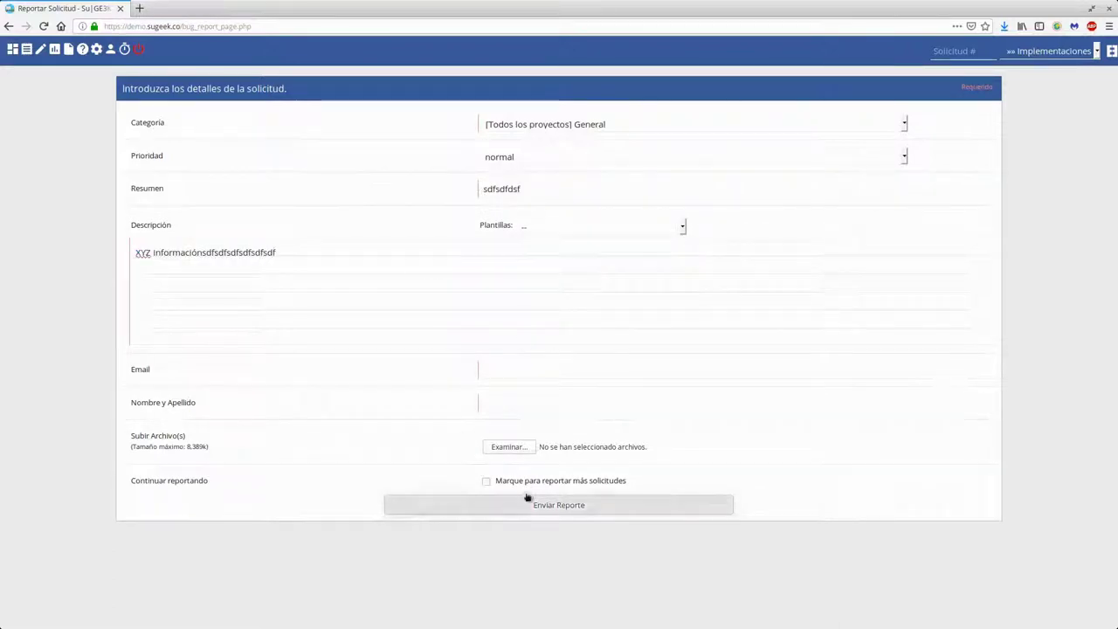
# Fill in the contact's email and full name, submit the report and open the newly reported request.
pyautogui.click(516, 369)
pyautogui.click(518, 385)
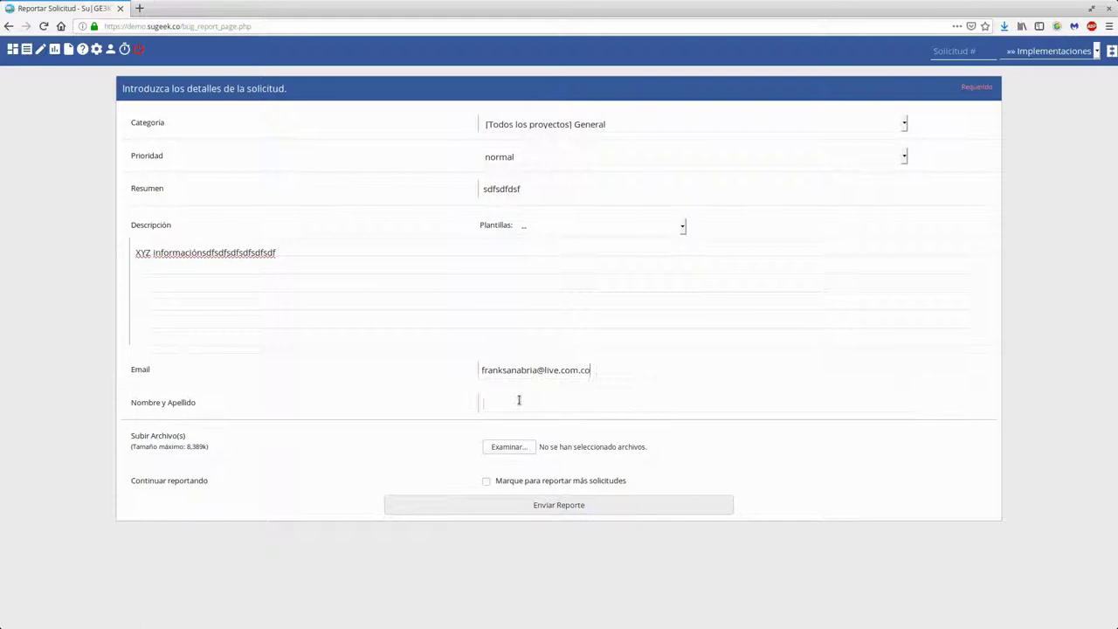
pyautogui.click(519, 400)
pyautogui.write('f')
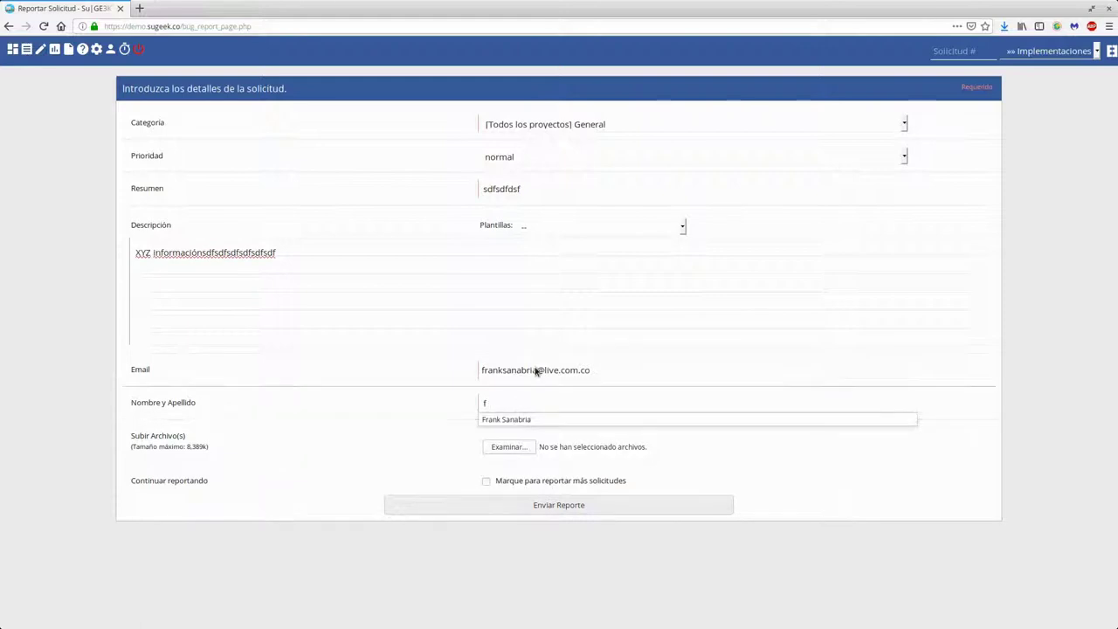
pyautogui.press('Down')
pyautogui.press('Return')
pyautogui.click(536, 505)
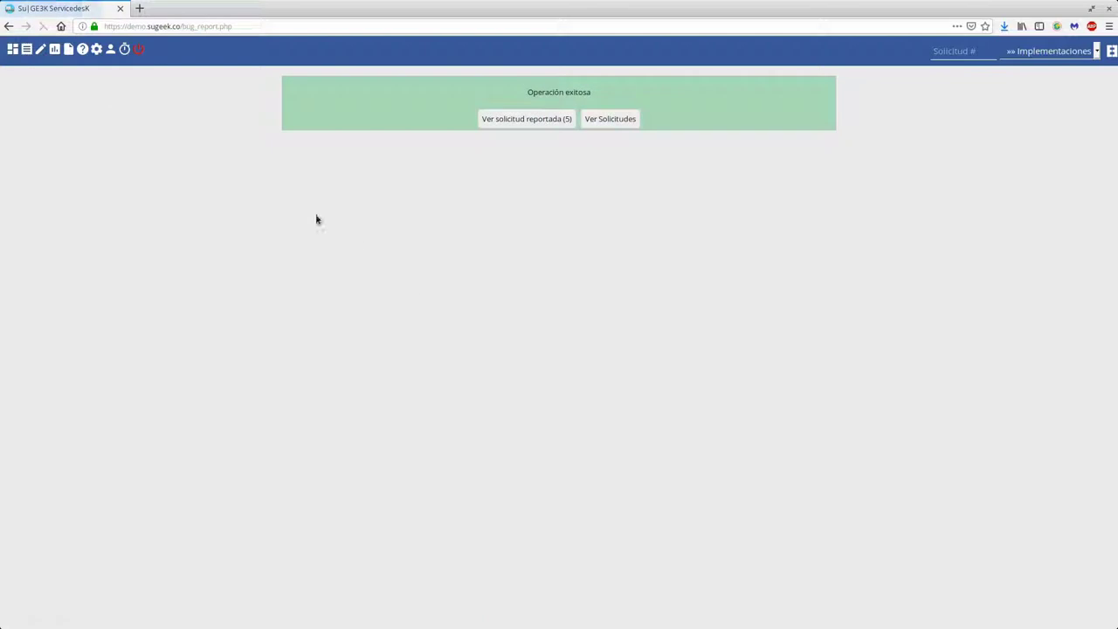
pyautogui.click(541, 118)
# Open the system's event log in the administration area and look through the recorded entries down to the oldest ones.
pyautogui.click(96, 49)
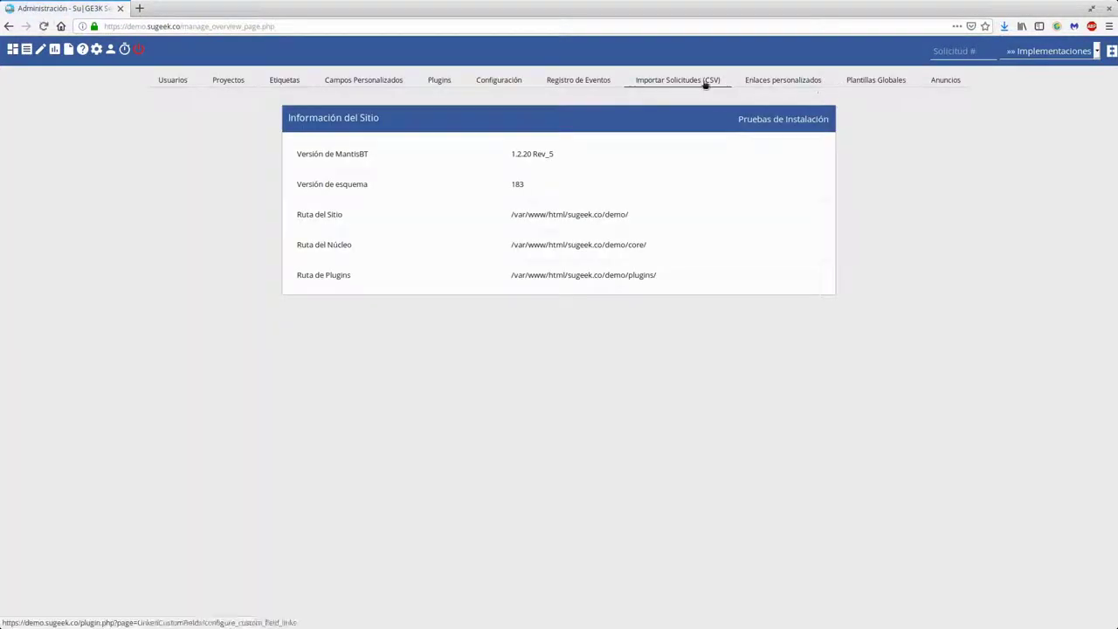
pyautogui.click(580, 81)
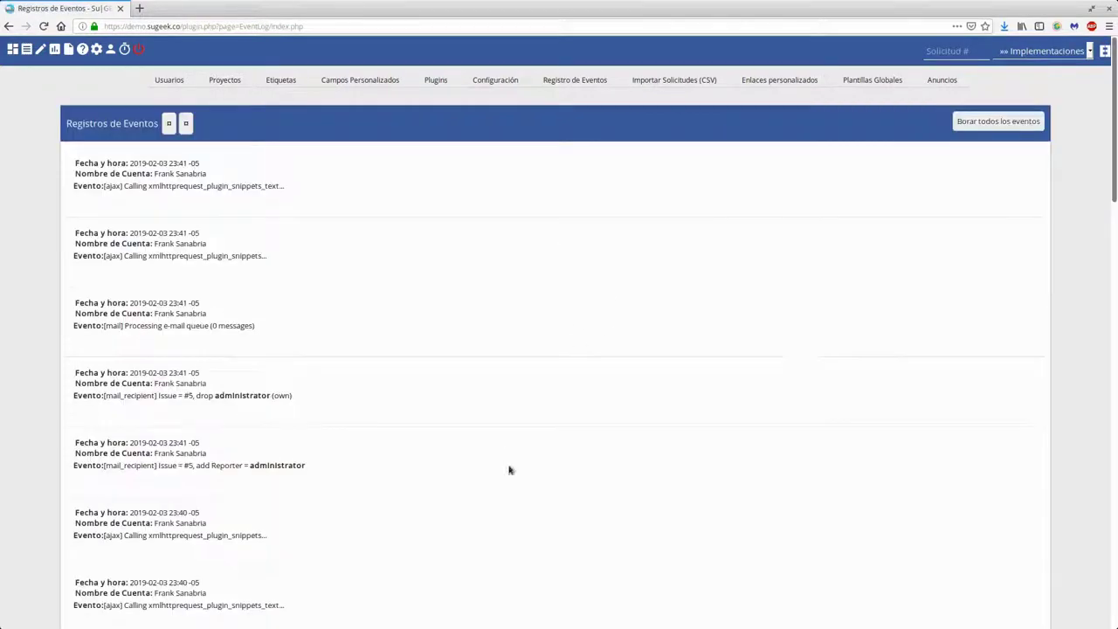
pyautogui.scroll(-15, 517, 425)
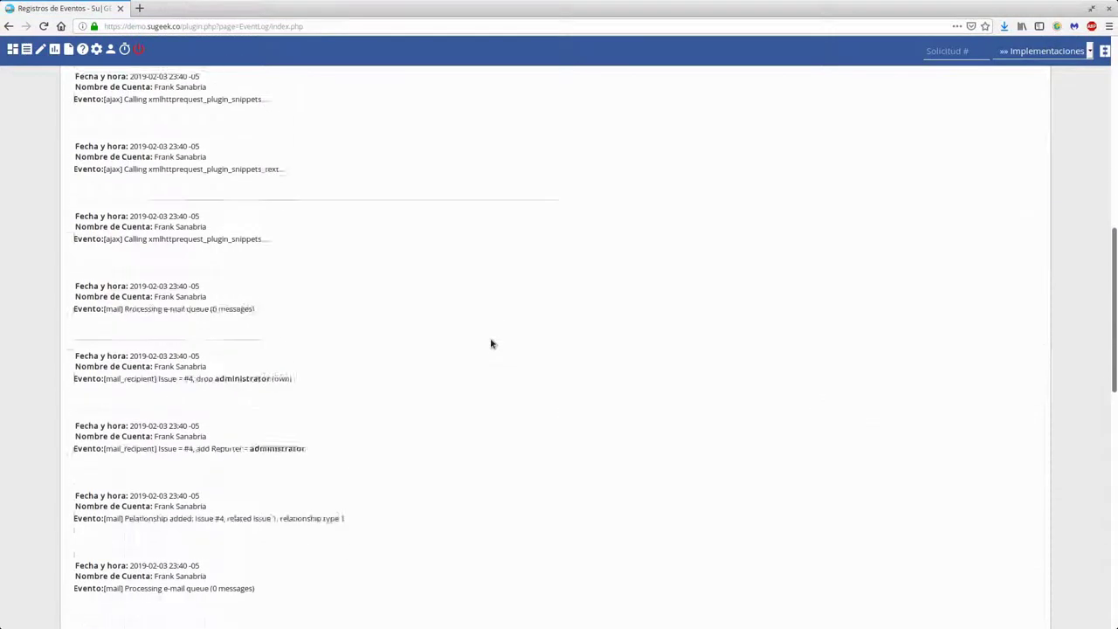
pyautogui.scroll(-4, 481, 391)
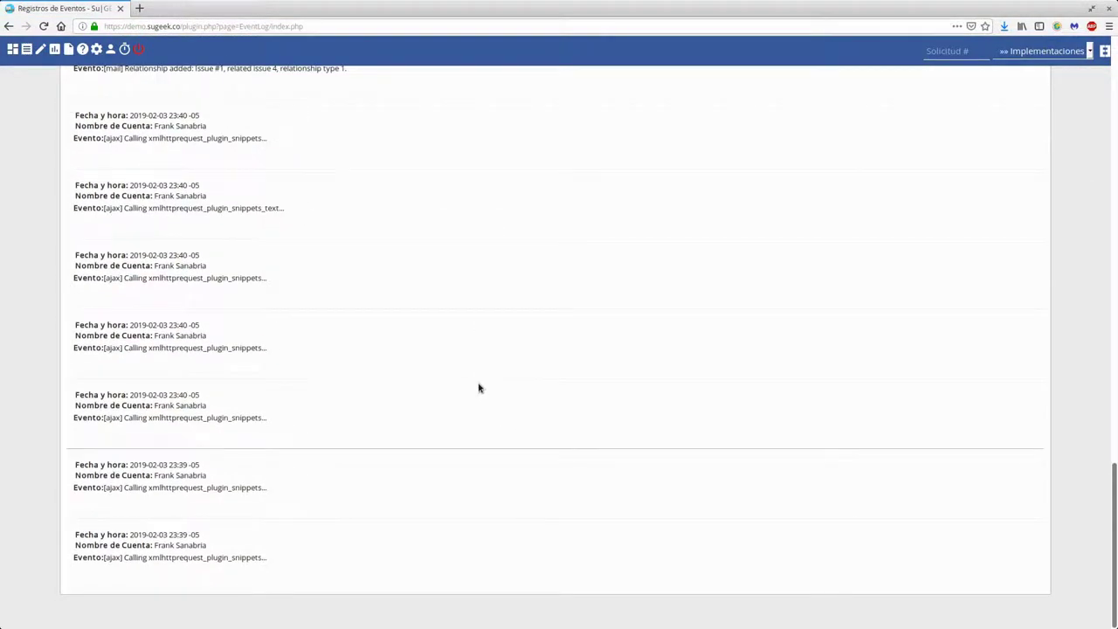
pyautogui.scroll(3, 479, 387)
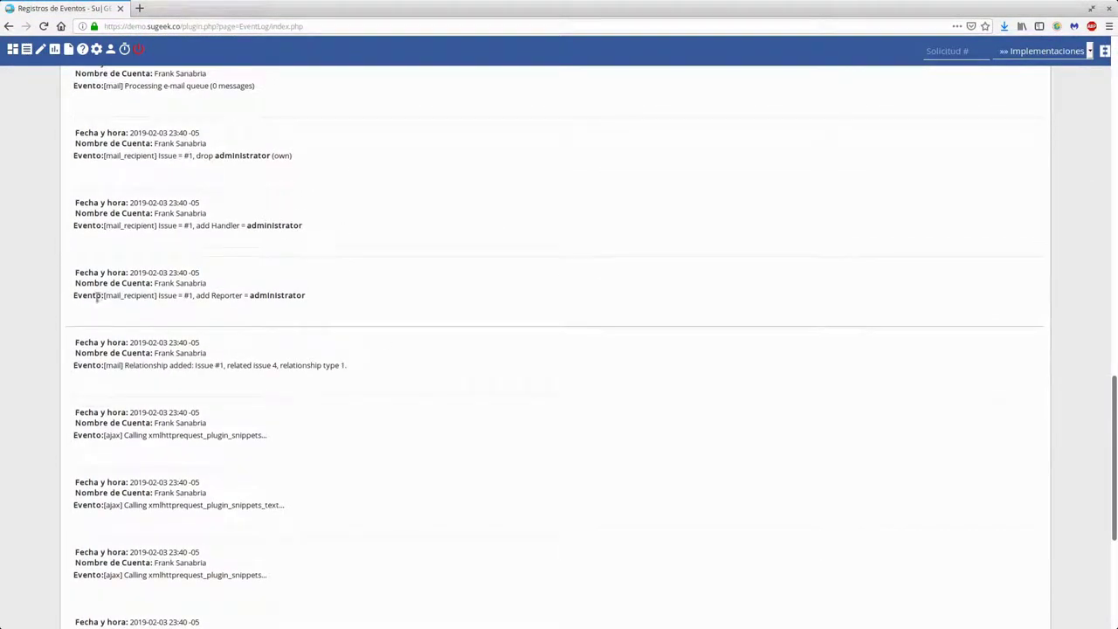
# Examine the event log's mail recipient entries for issue #1, including reporter, handler and drop events, and review the more recent entries.
pyautogui.moveTo(212, 297); pyautogui.dragTo(314, 297)
pyautogui.click(316, 300)
pyautogui.scroll(3, 342, 352)
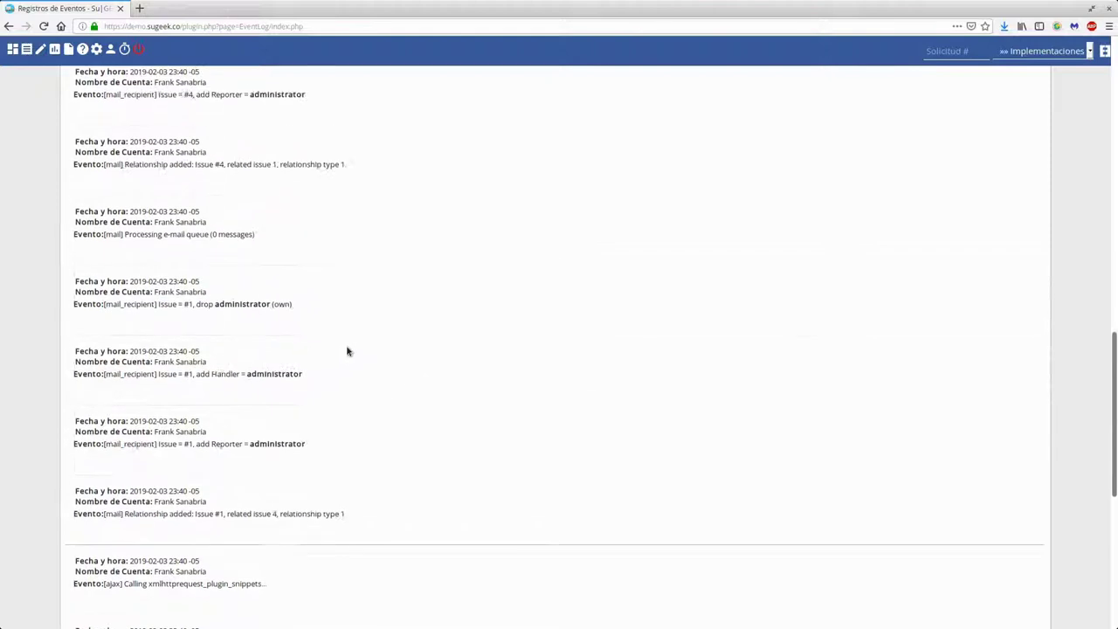
pyautogui.moveTo(185, 373); pyautogui.dragTo(357, 376)
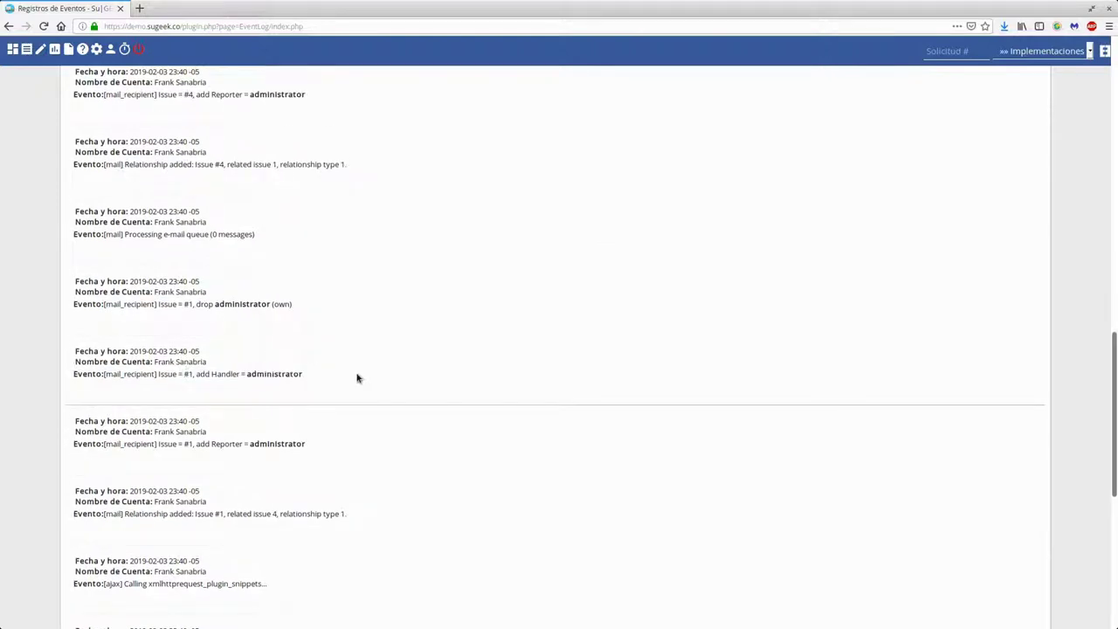
pyautogui.moveTo(297, 305); pyautogui.dragTo(155, 304)
pyautogui.scroll(6, 374, 282)
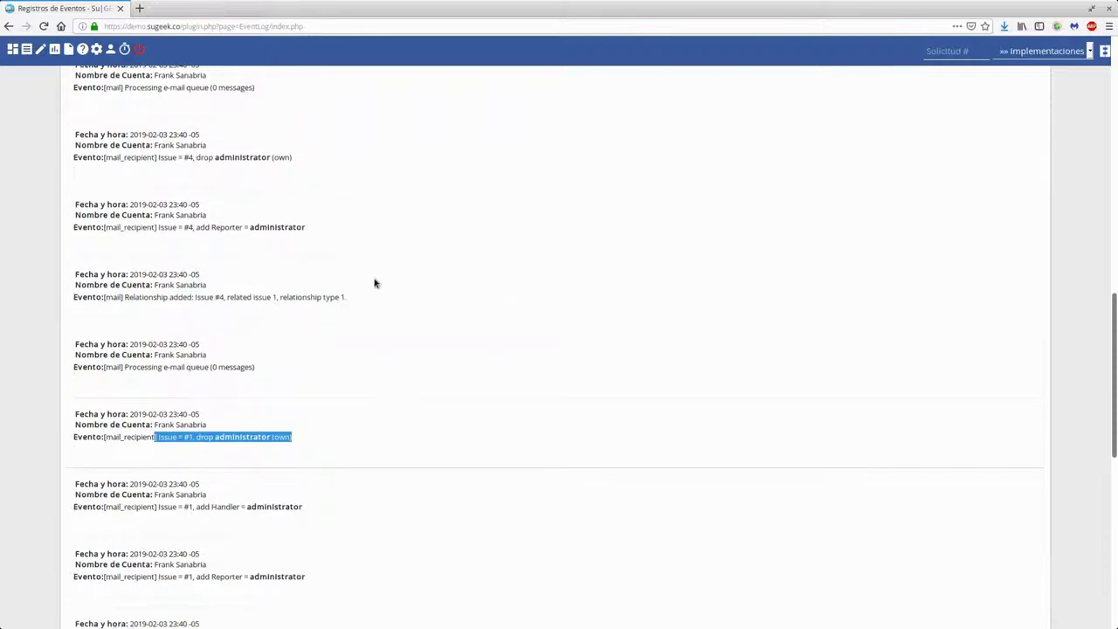
pyautogui.scroll(5, 374, 282)
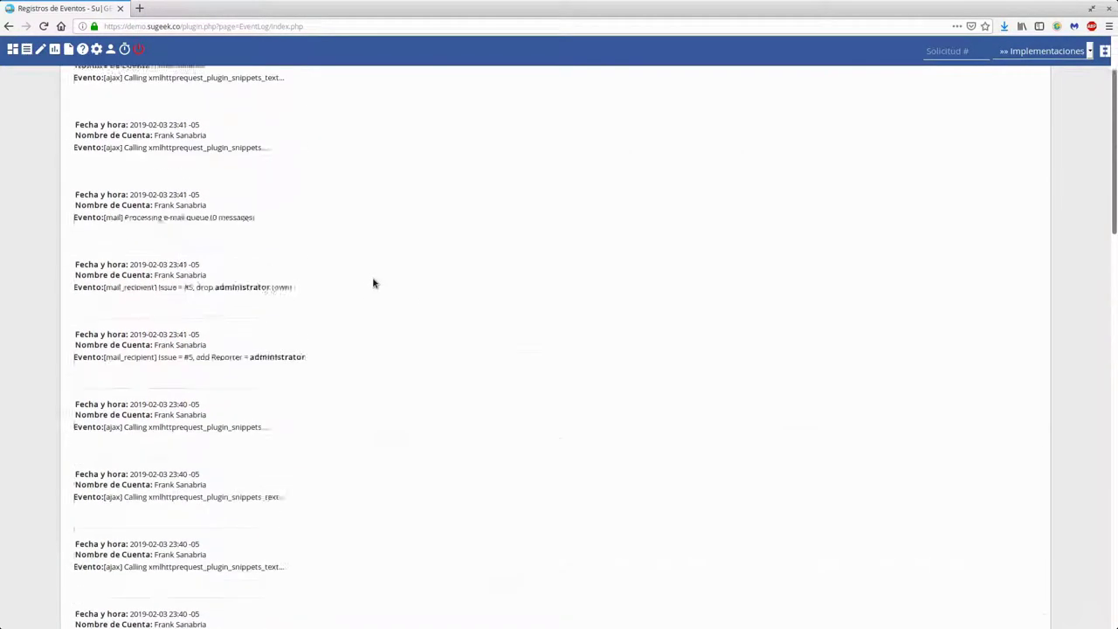
pyautogui.scroll(-10, 544, 394)
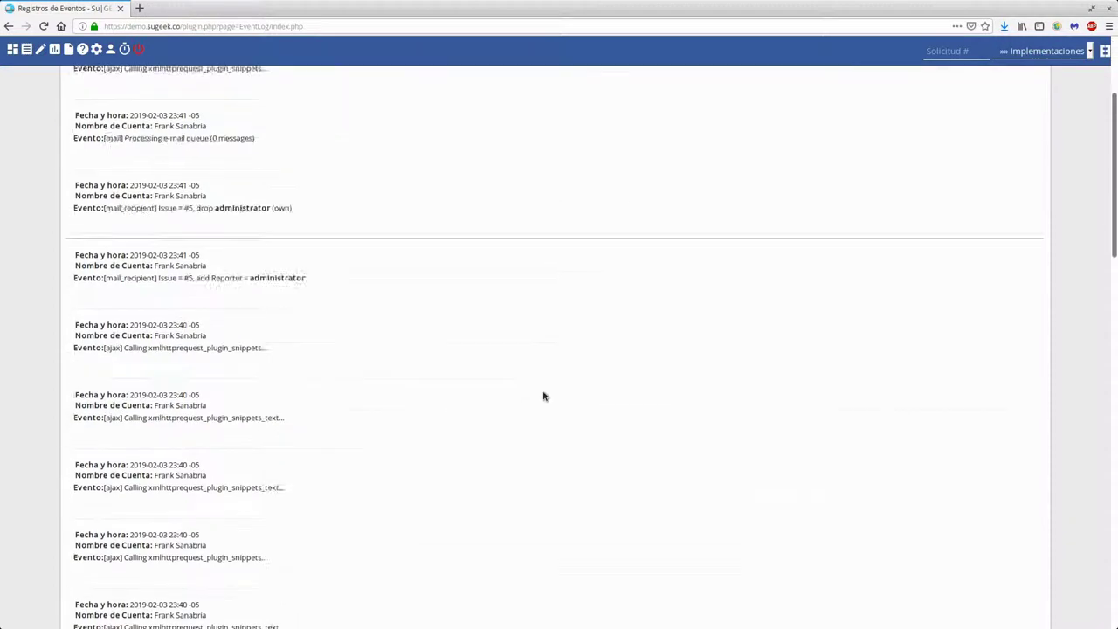
pyautogui.scroll(6, 538, 386)
# Open request 5 from the request list and add the note dfgdfgdfgfdg to it.
pyautogui.click(28, 50)
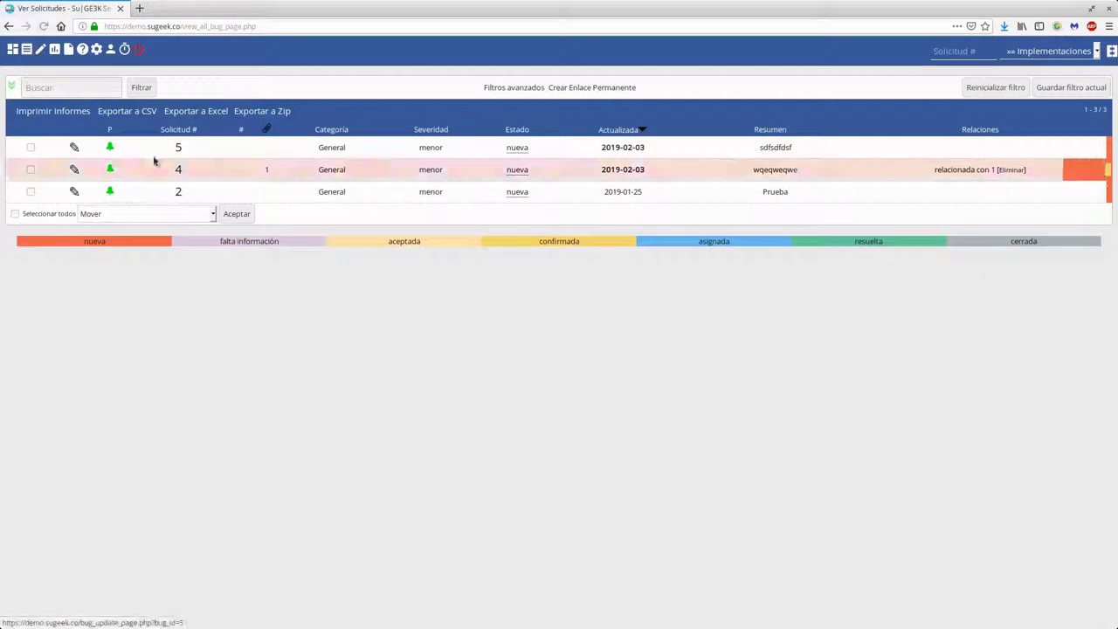
pyautogui.click(178, 147)
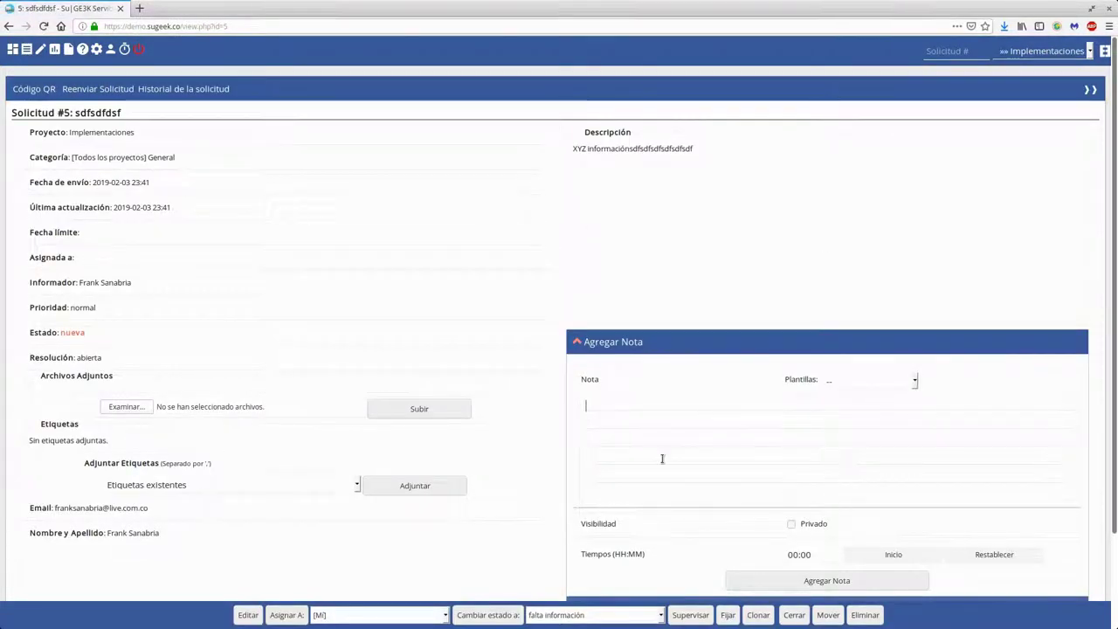
pyautogui.click(592, 466)
pyautogui.write('dfgdfgdfgdfg')
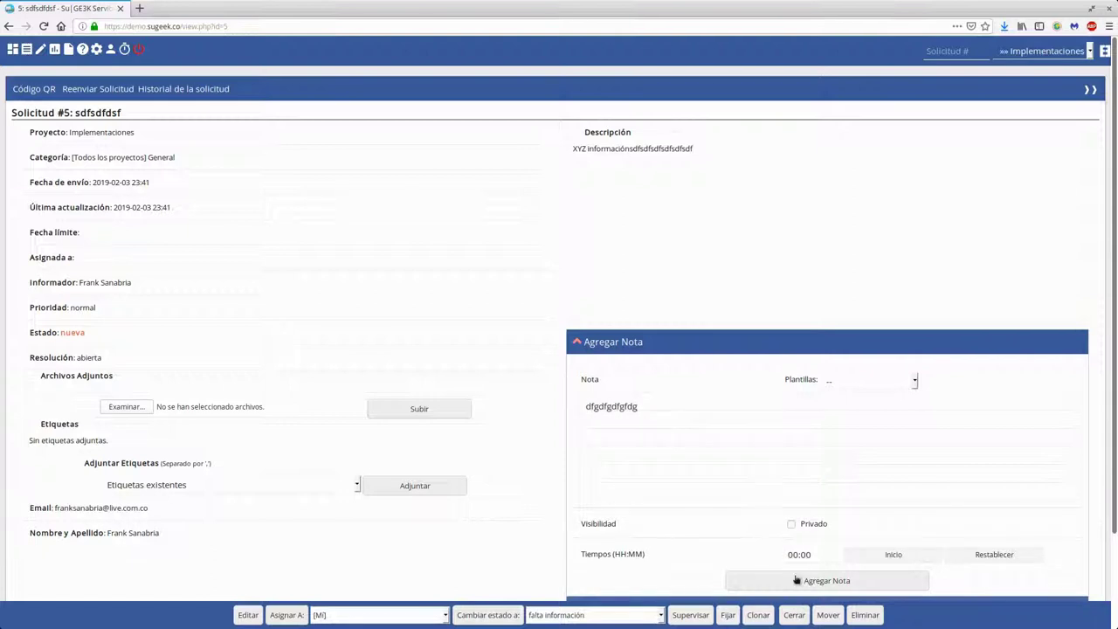
pyautogui.click(804, 581)
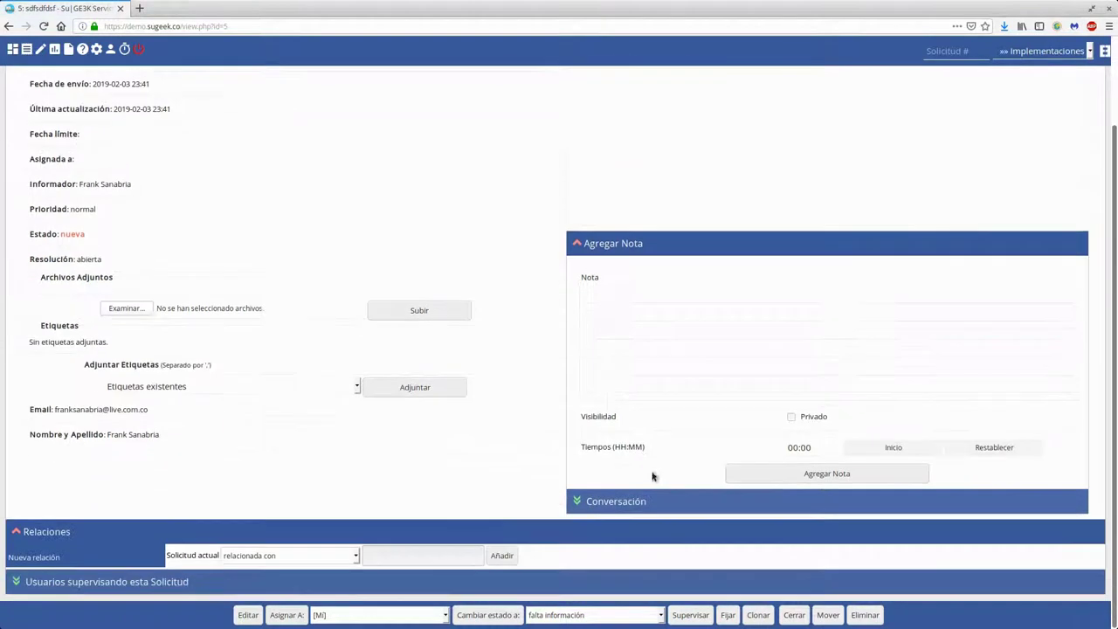
# Expand request 5's conversation and delete its test note, accepting the deletion.
pyautogui.click(611, 501)
pyautogui.scroll(-3, 655, 471)
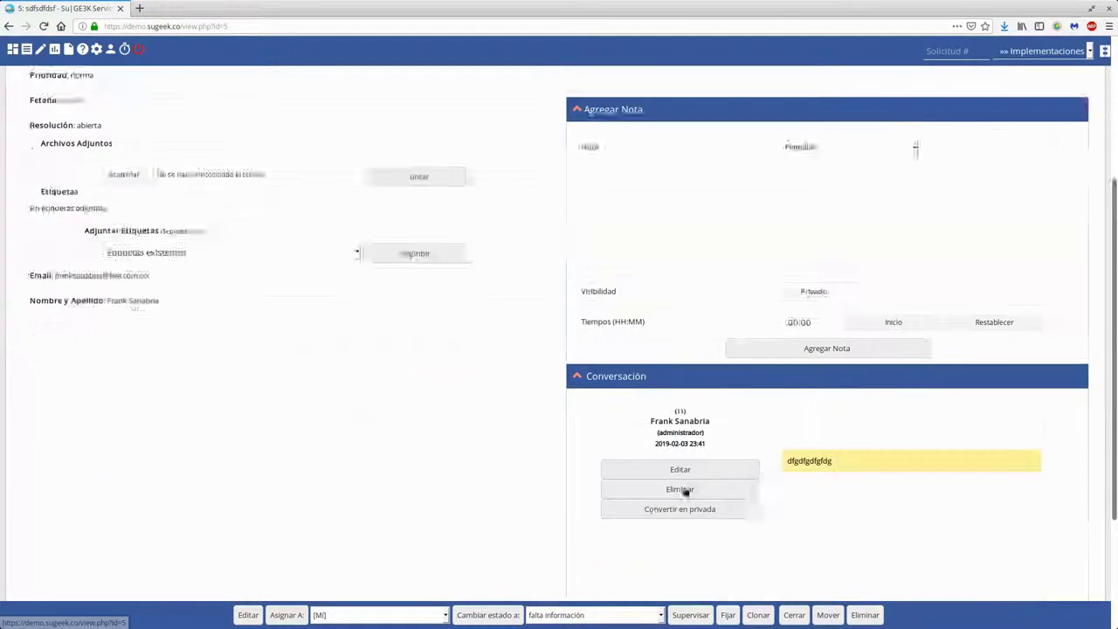
pyautogui.click(679, 445)
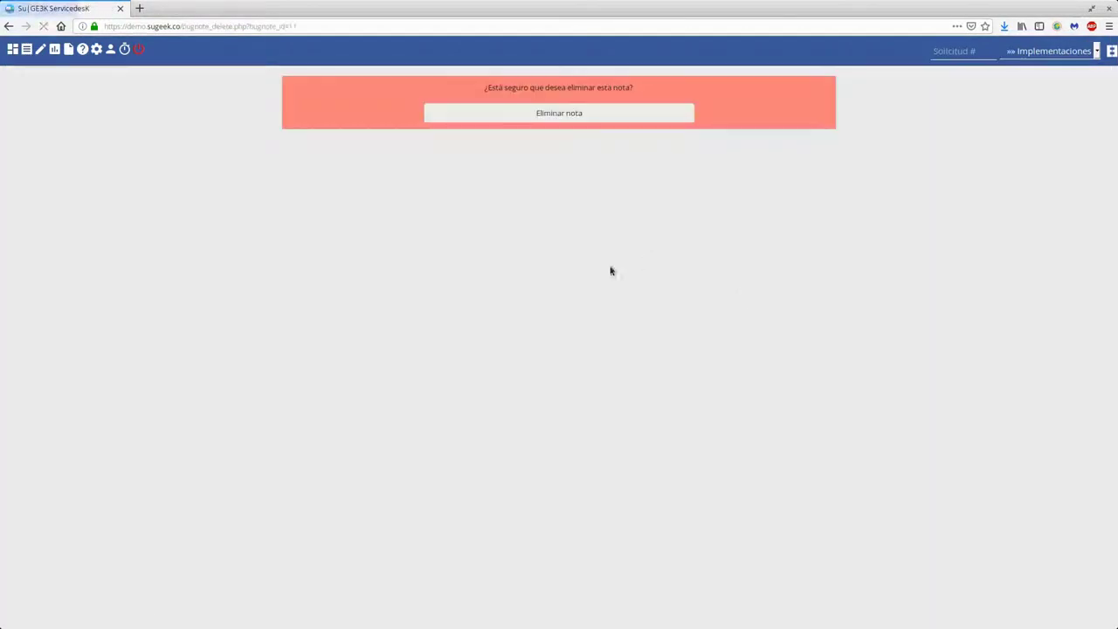
pyautogui.click(524, 111)
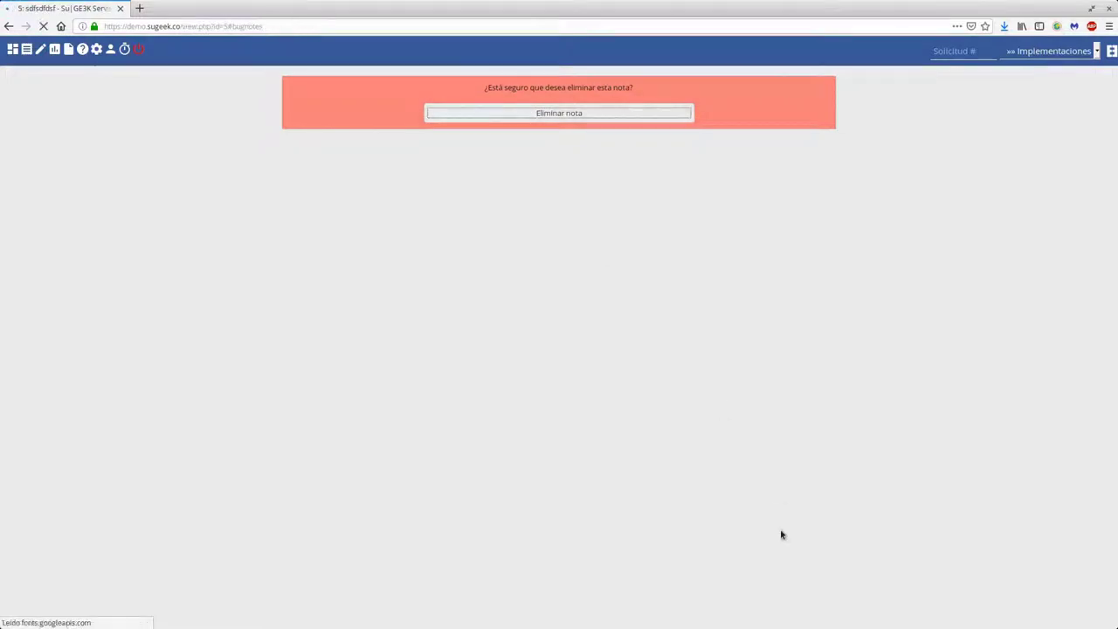
# Show request 5's history and expand it to review the recorded changes.
pyautogui.scroll(1, 112, 91)
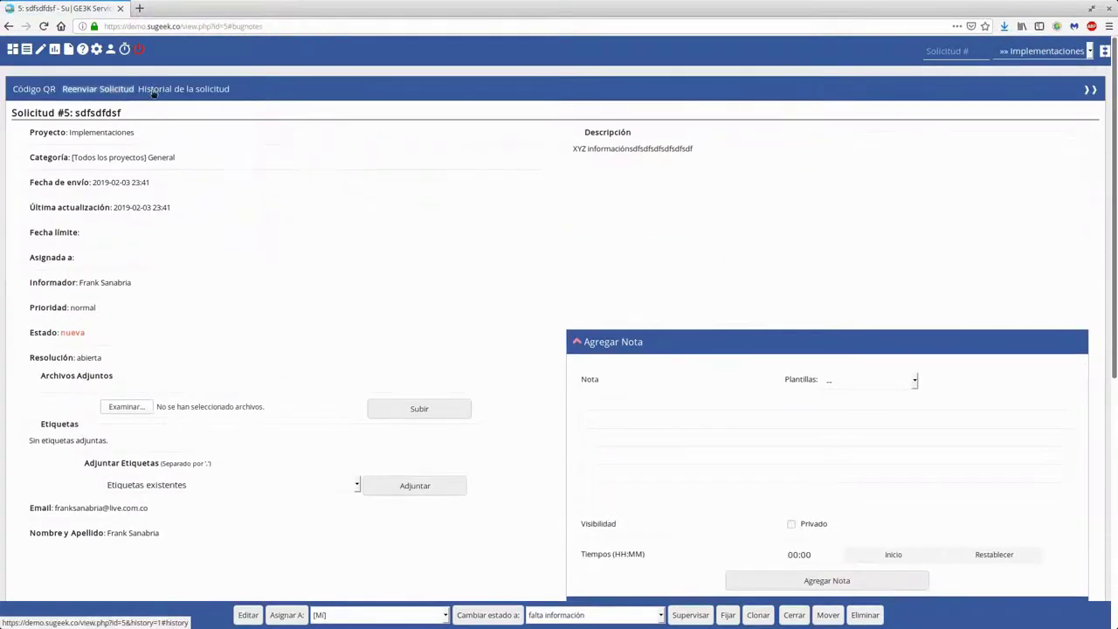
pyautogui.click(170, 91)
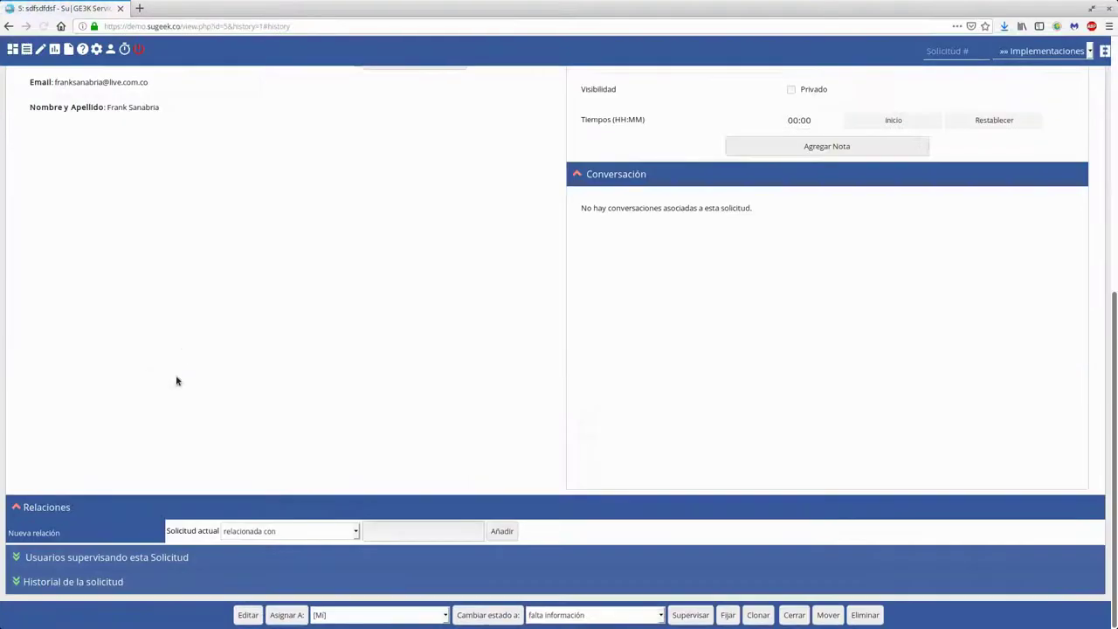
pyautogui.click(12, 593)
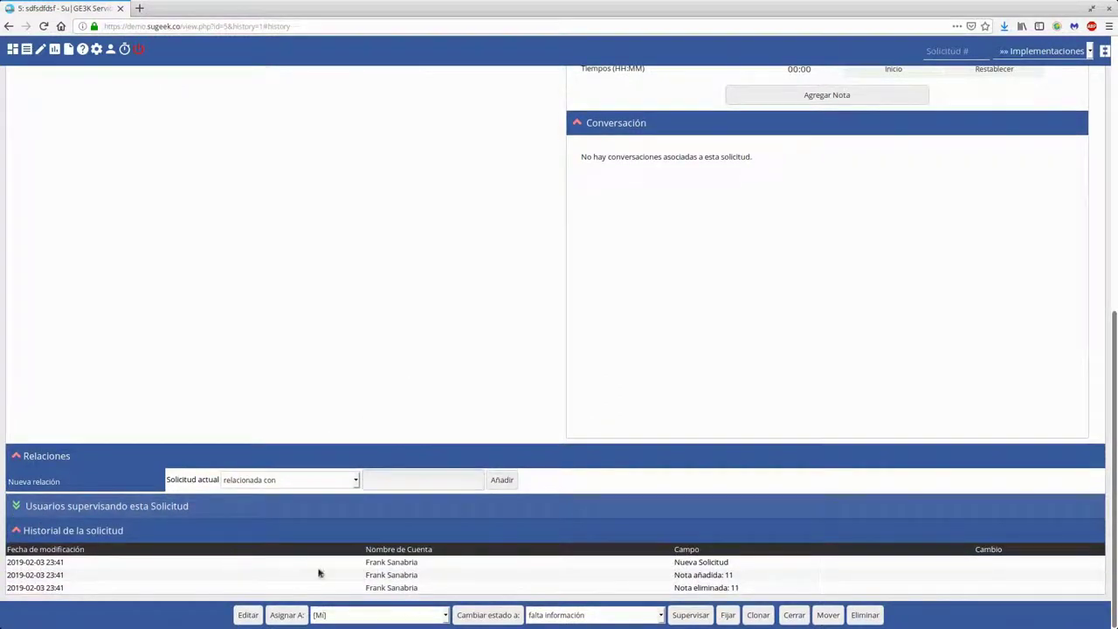
pyautogui.scroll(10, 384, 262)
# Reopen the event log and check its entries for events from request 5's note changes.
pyautogui.click(96, 49)
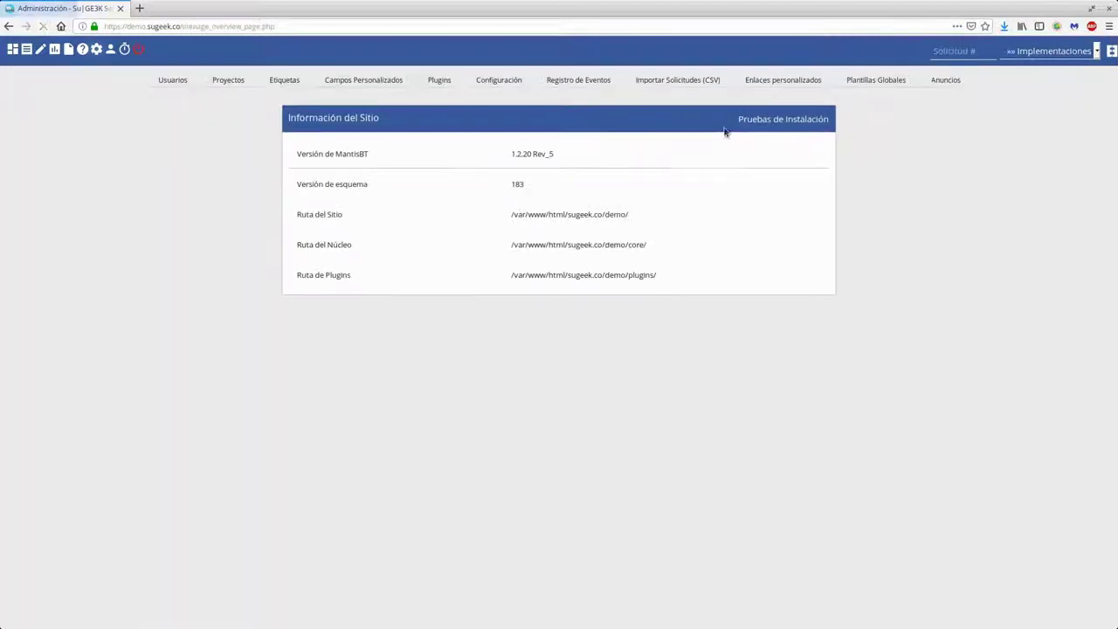
pyautogui.click(572, 79)
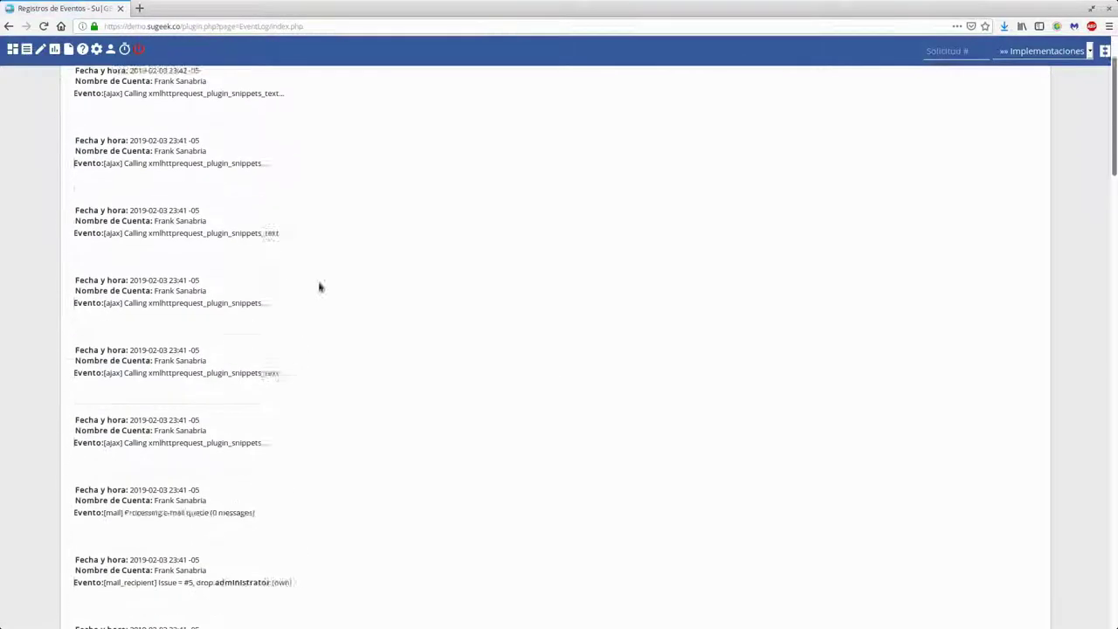
pyautogui.scroll(-15, 357, 288)
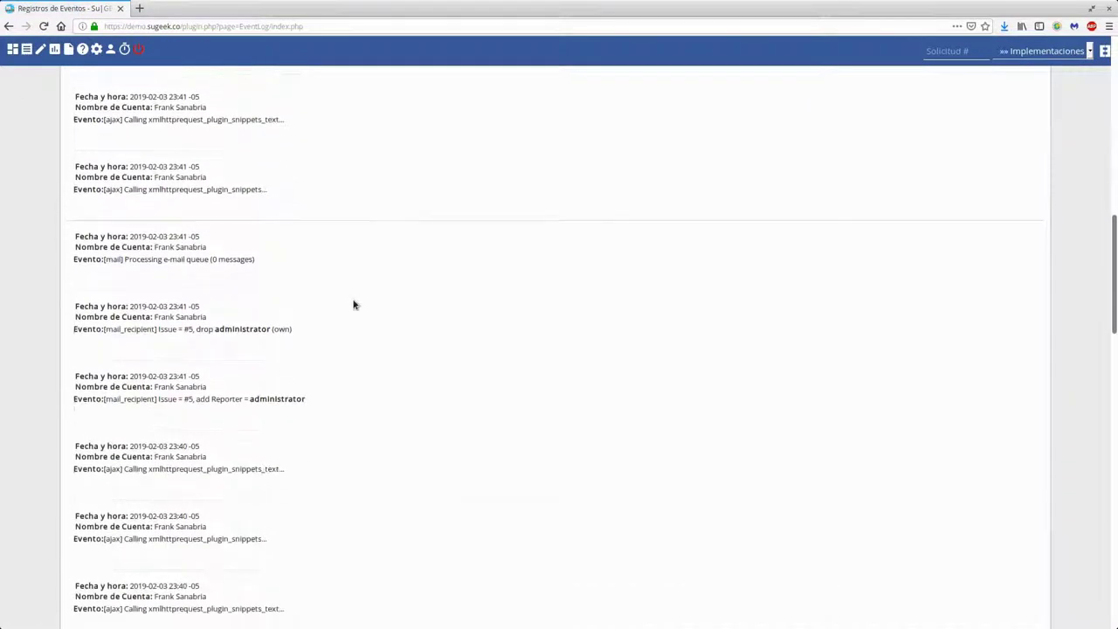
pyautogui.scroll(-10, 352, 286)
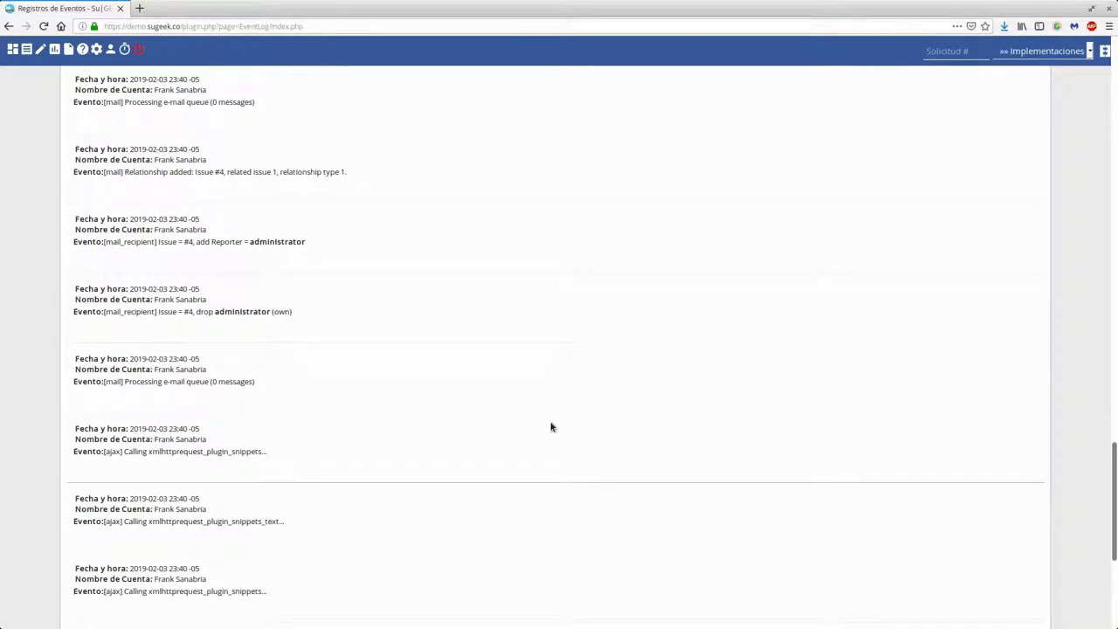
pyautogui.scroll(10, 227, 269)
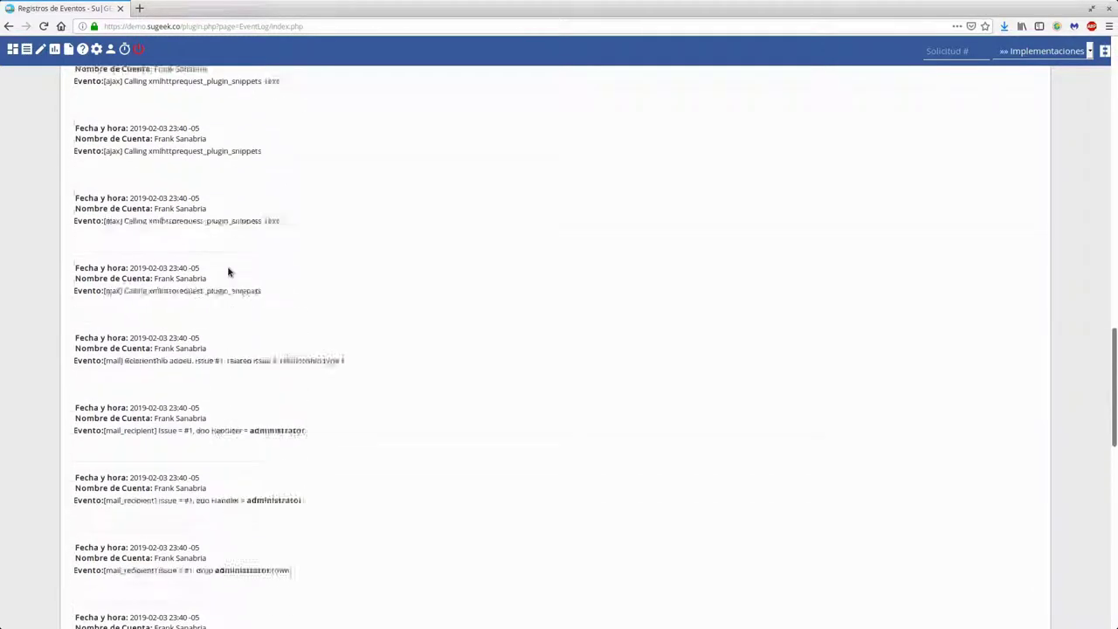
pyautogui.scroll(10, 229, 271)
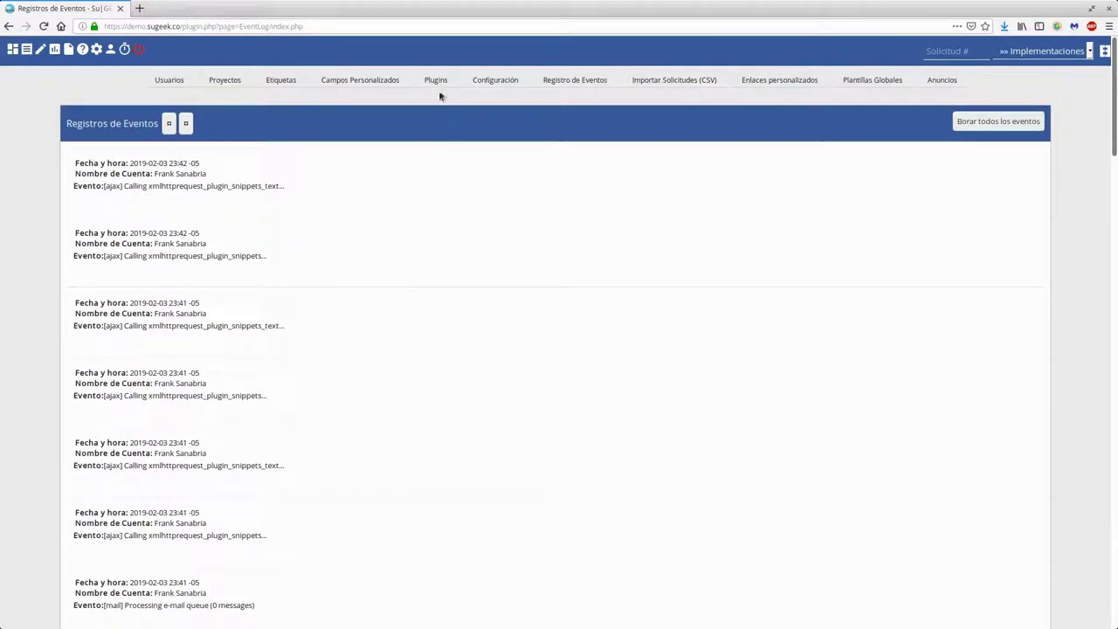
# Open the plugin management page and review the available plugins, highlighting SMS 0.1.
pyautogui.click(441, 85)
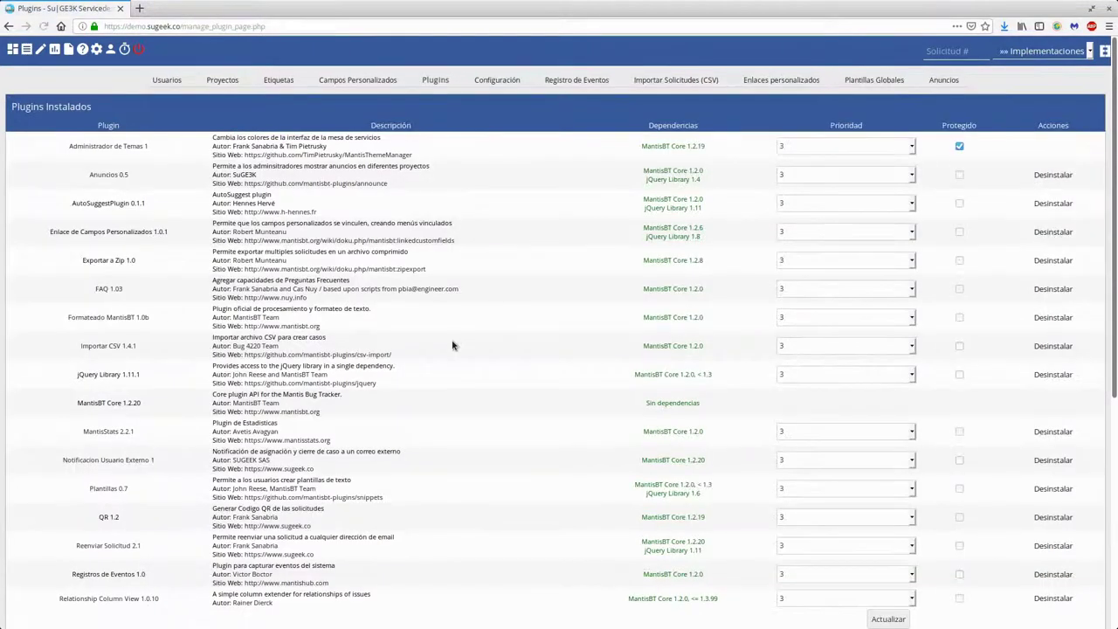
pyautogui.scroll(-5, 452, 345)
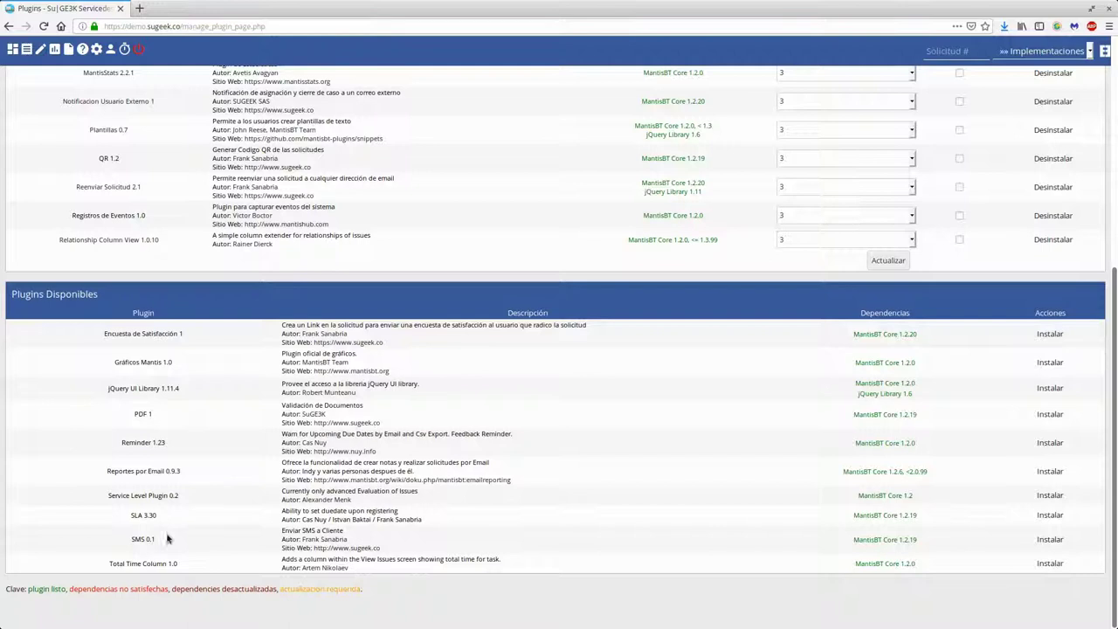
pyautogui.moveTo(107, 495); pyautogui.dragTo(188, 543)
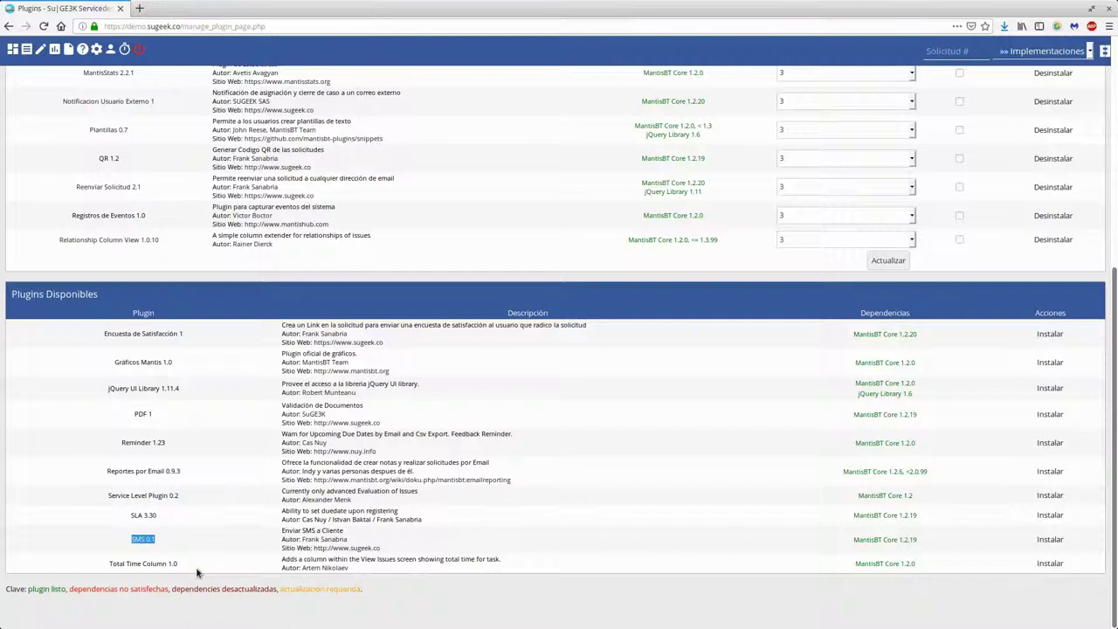